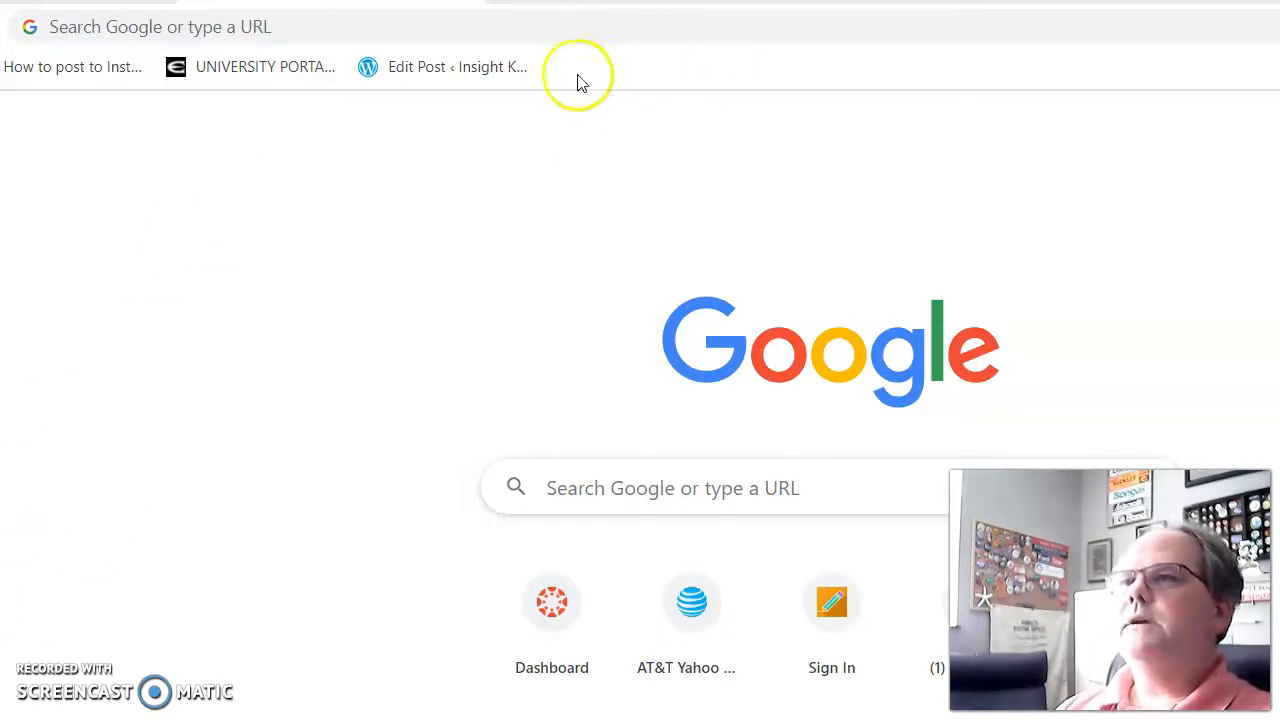
Step: Run a Google search for 'zoom'
left_click(653, 492)
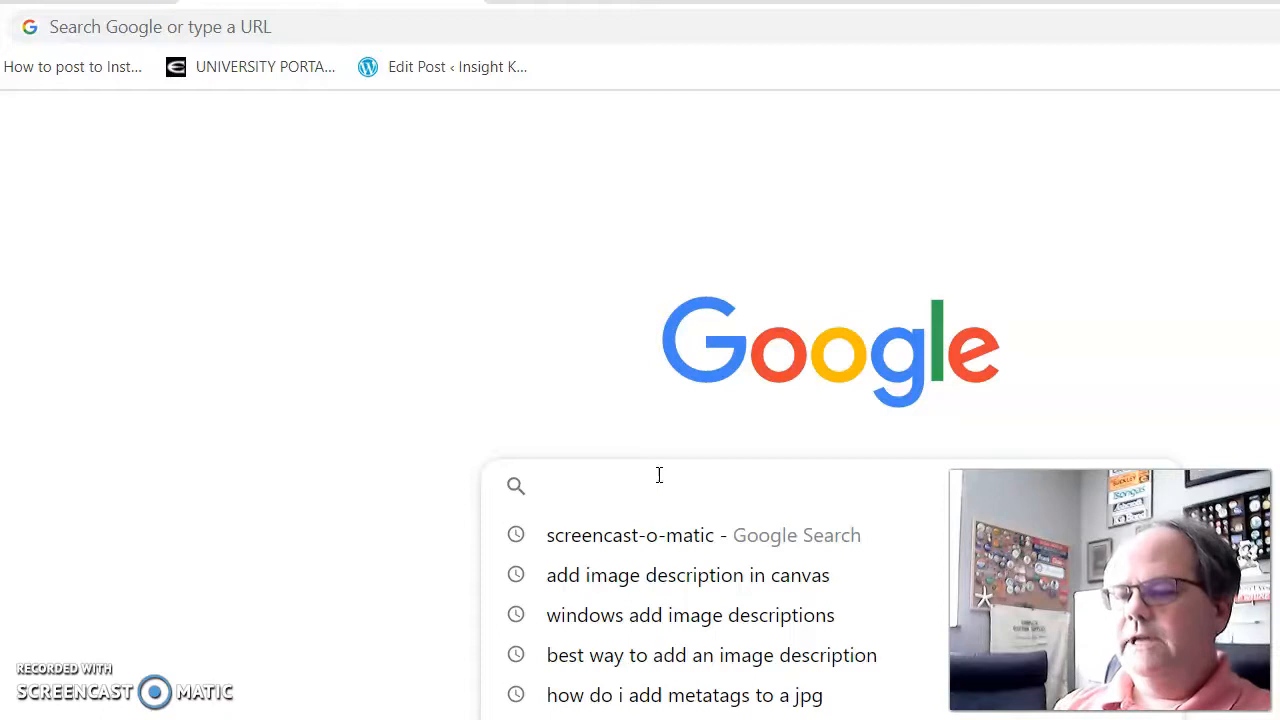
type("zoom")
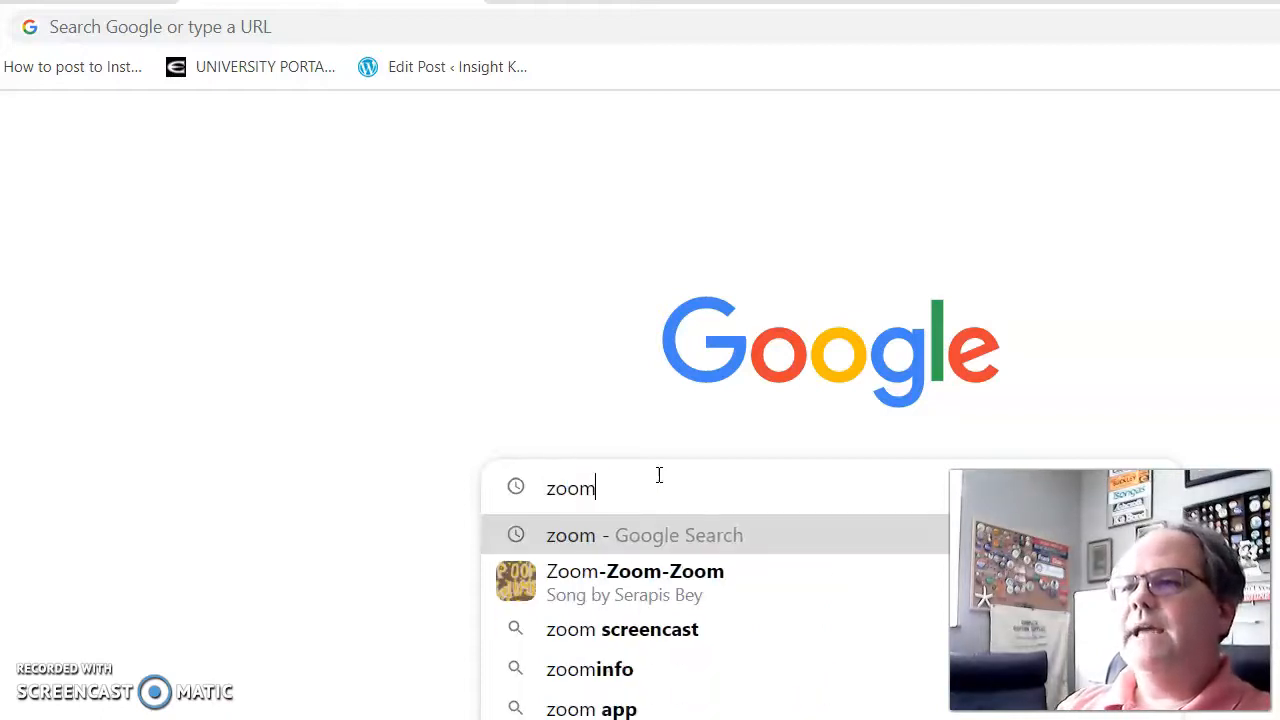
key("Return")
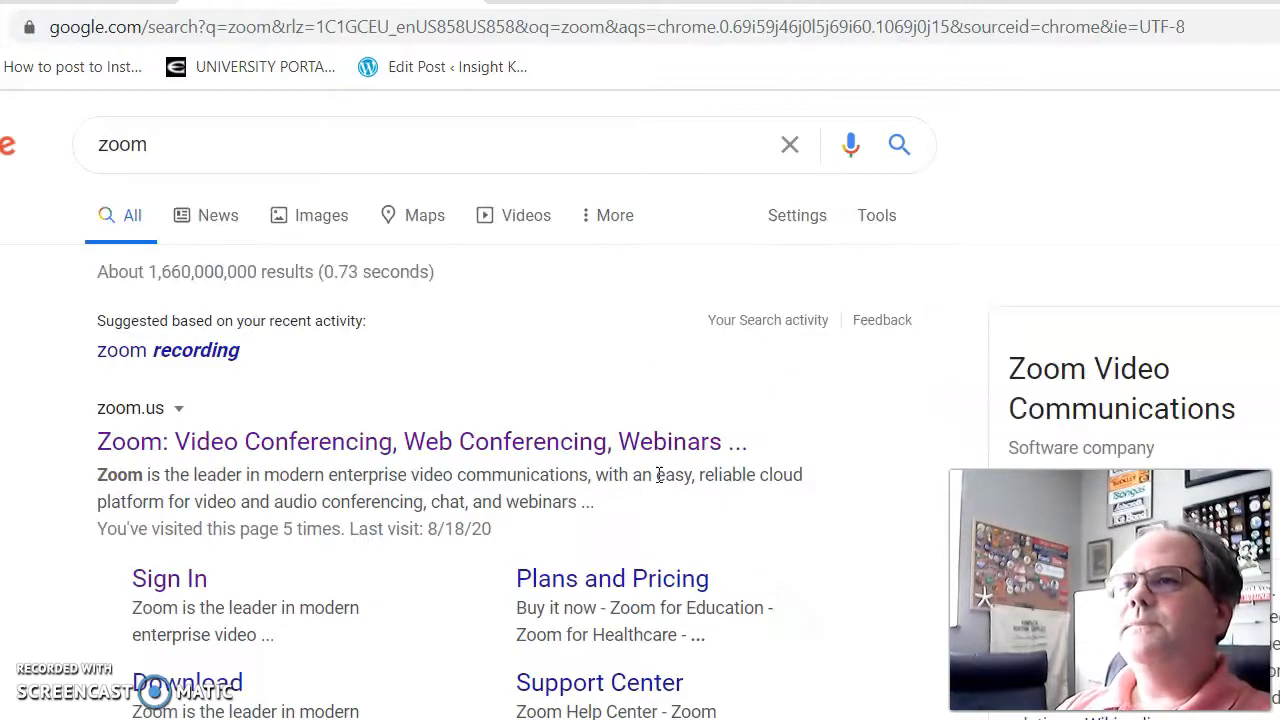
Step: Open the zoom.us result, go to its sign-in page and choose Sign in with SSO
left_click(440, 450)
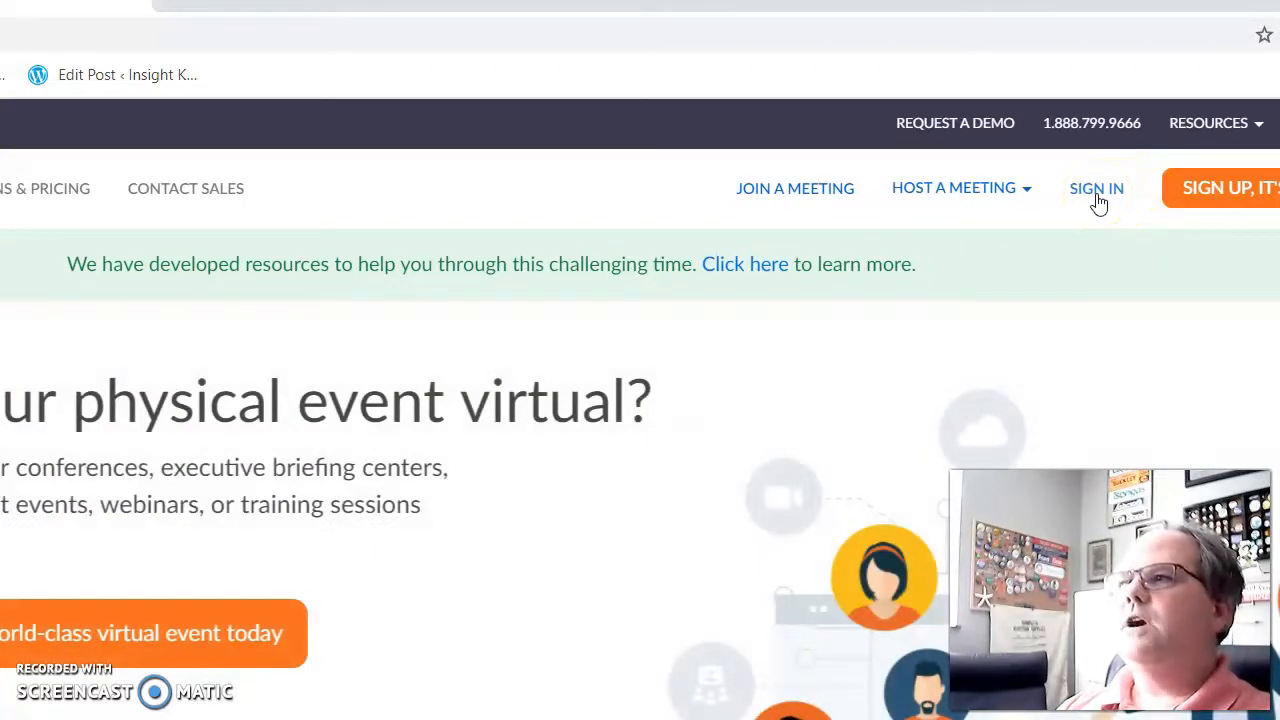
left_click(1095, 198)
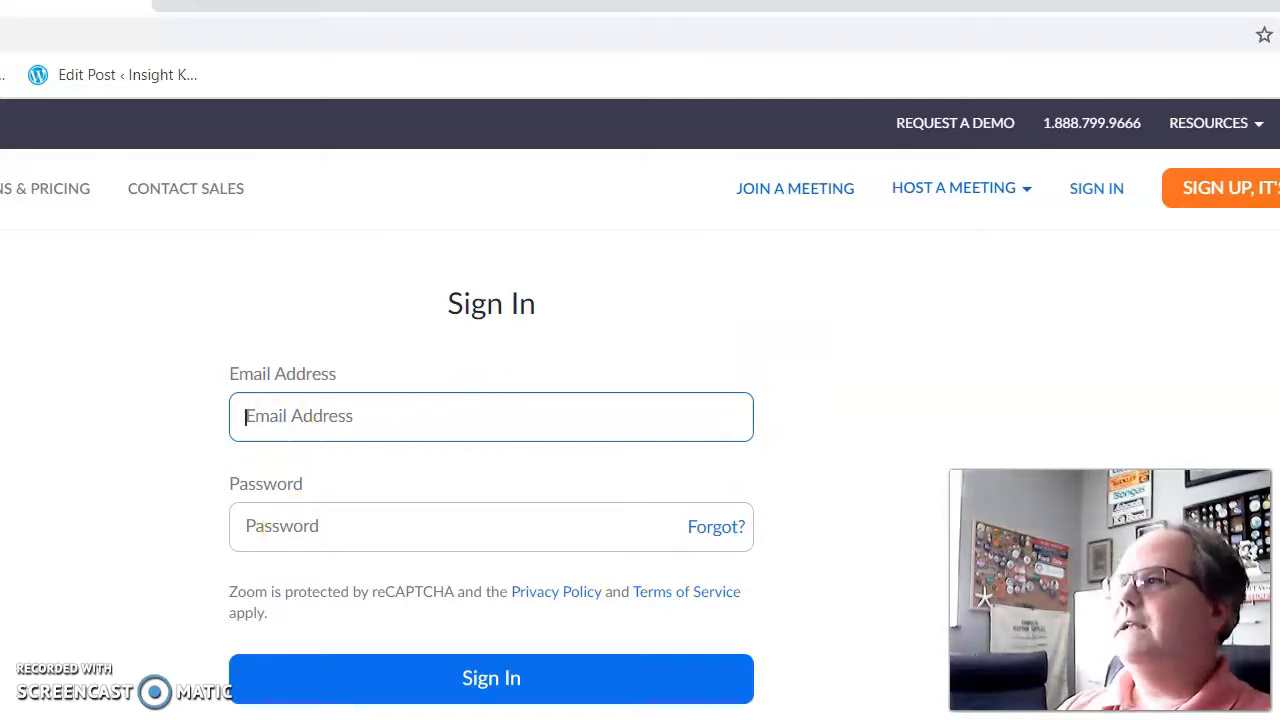
scroll(491, 479, "down", 5)
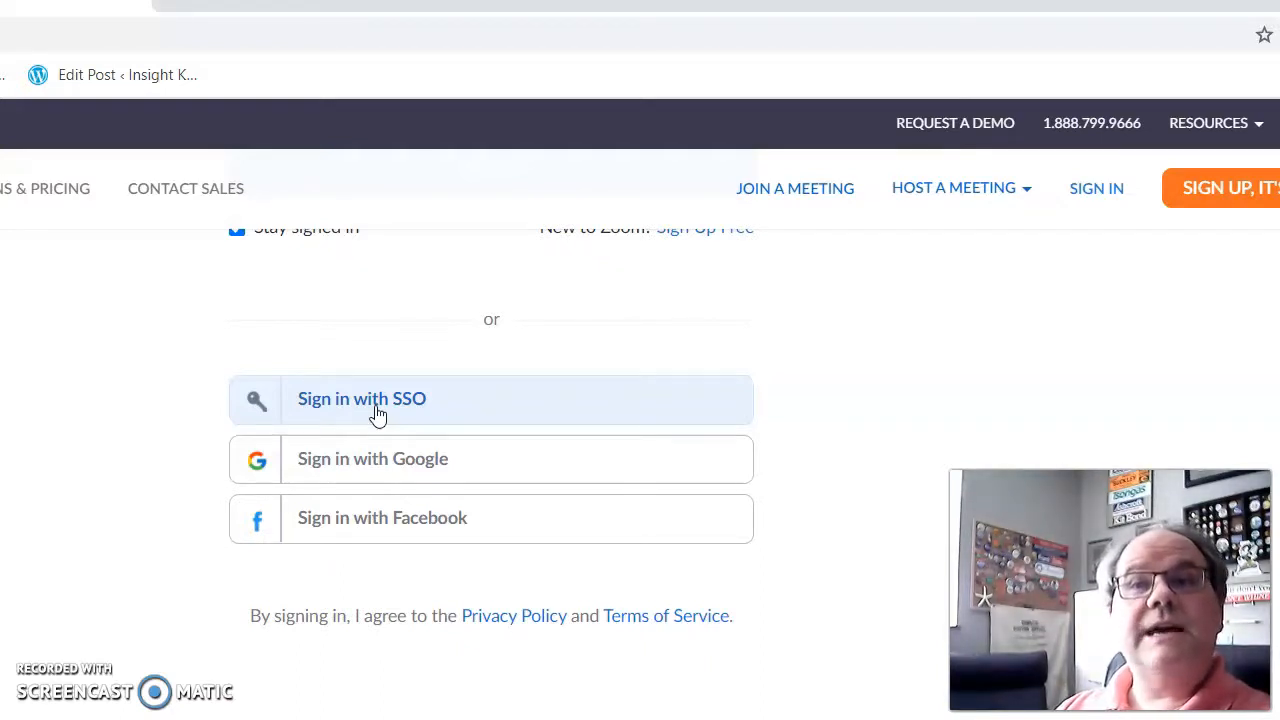
left_click(376, 408)
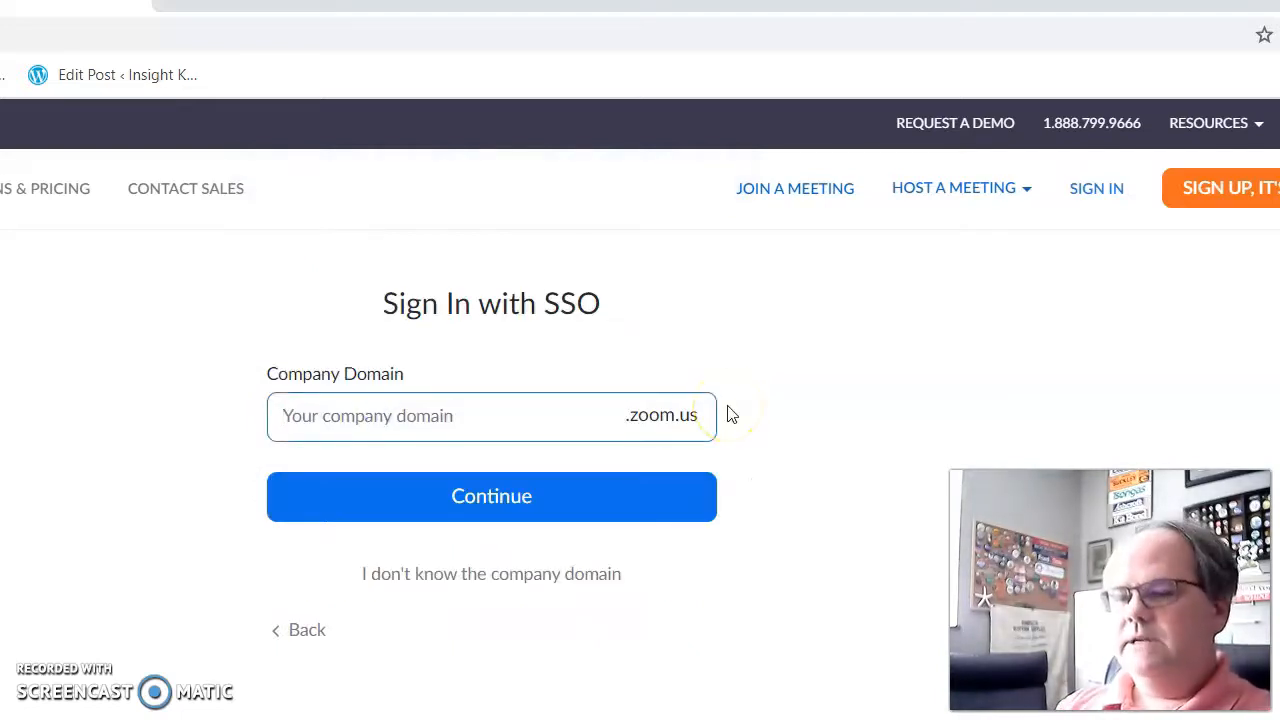
Step: Enter 'emporiastate' as the company domain and continue to the university login
type("emporiastate")
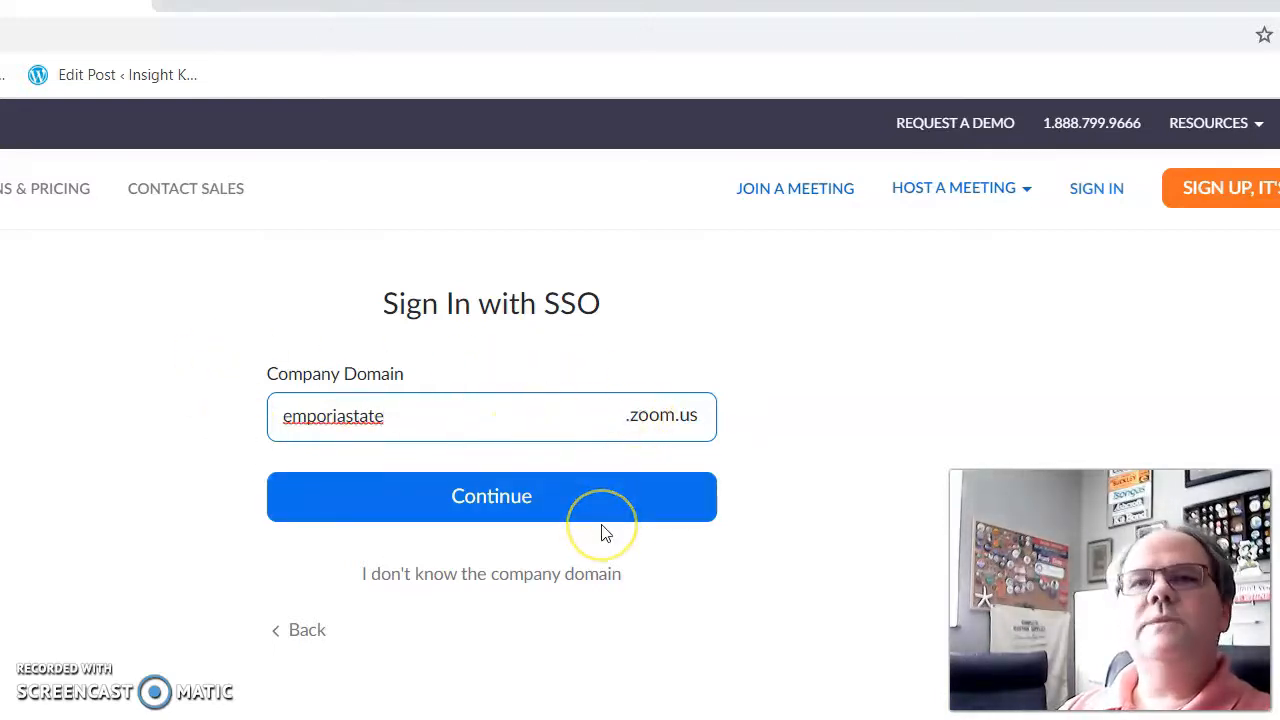
left_click(493, 510)
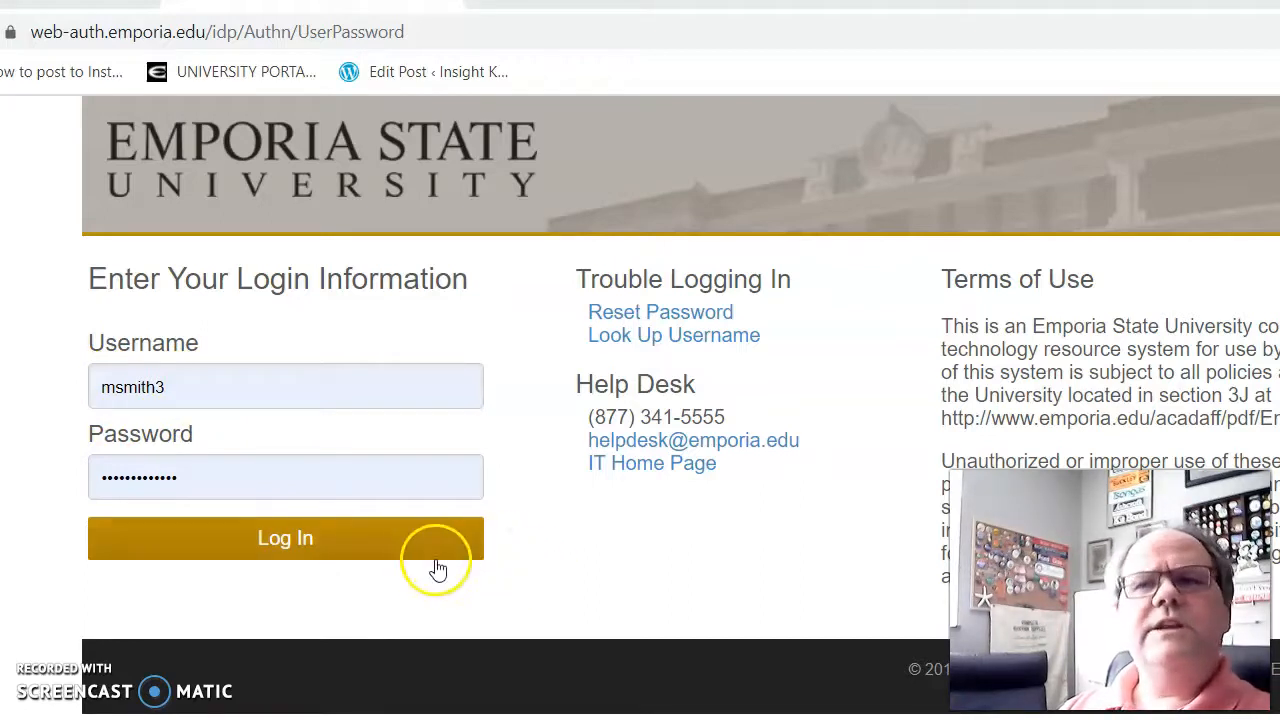
Step: Log in, then look over the Previous Meetings and Personal Room pages before returning to Upcoming
left_click(293, 548)
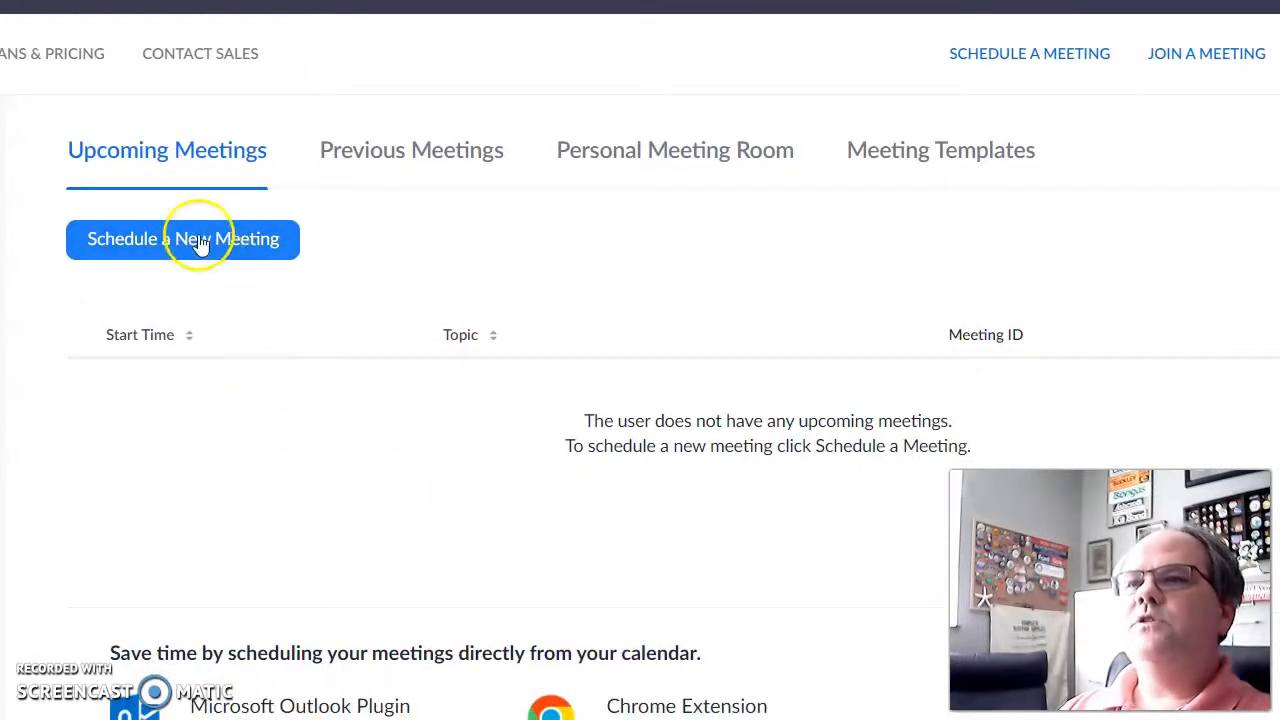
left_click(449, 152)
left_click(703, 155)
left_click(181, 160)
Step: Schedule a new meeting titled 'Test meeting' with the description 'Just a test'
left_click(203, 245)
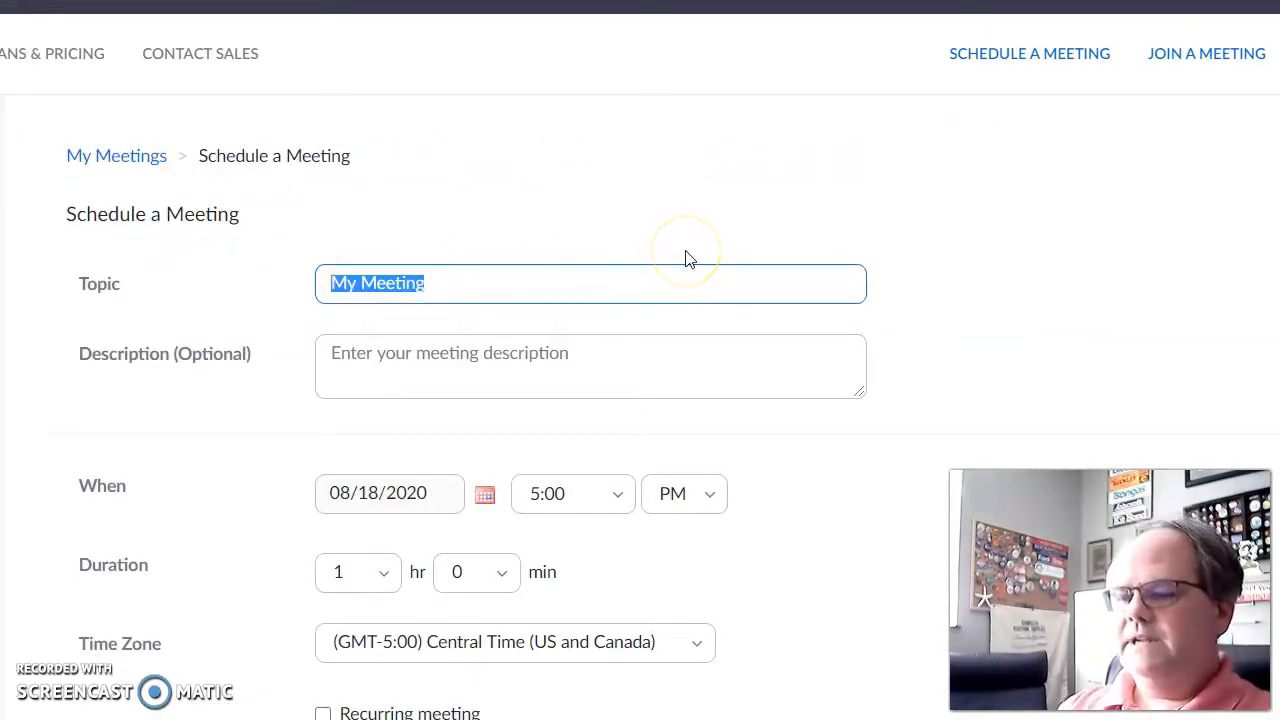
type("Test")
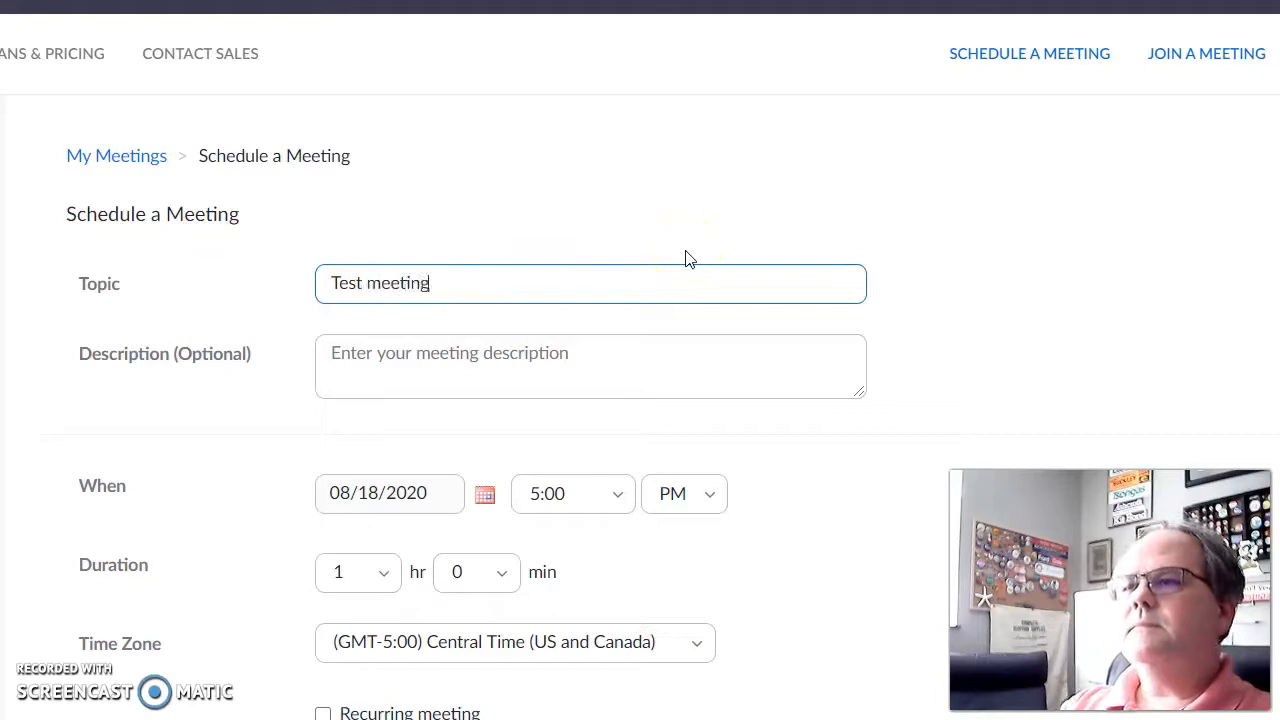
left_click(599, 355)
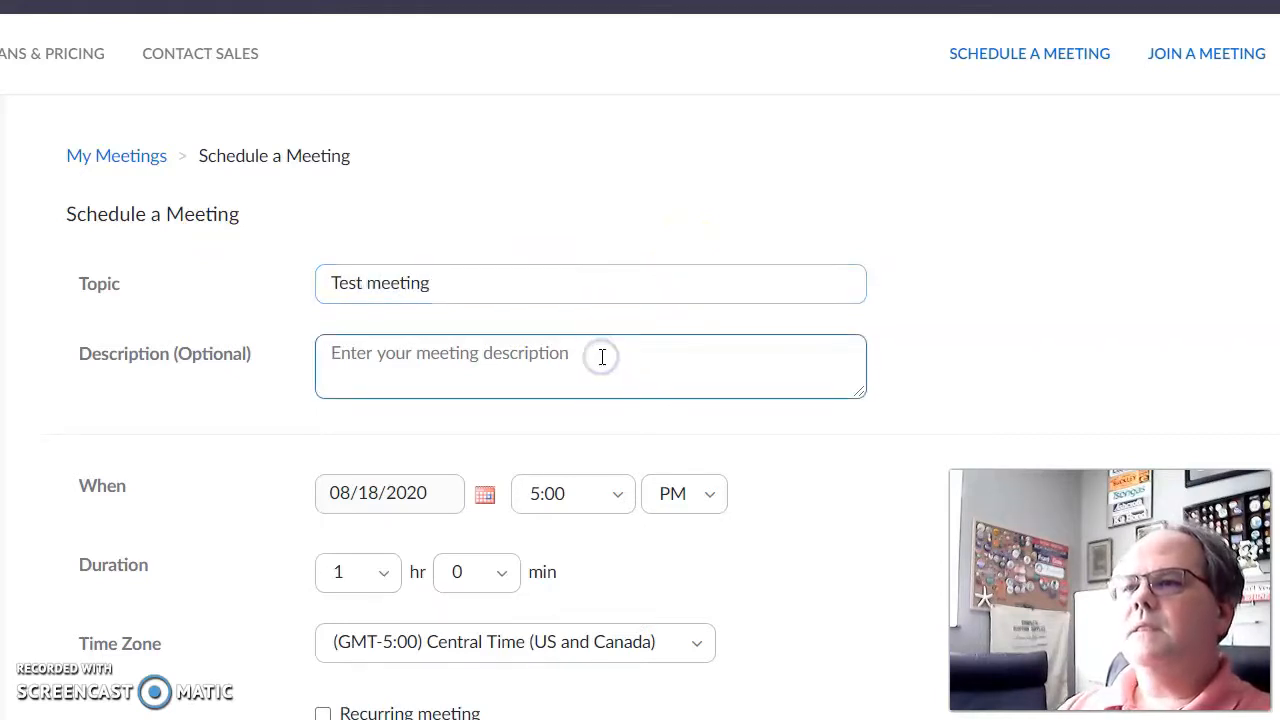
type("Just a test")
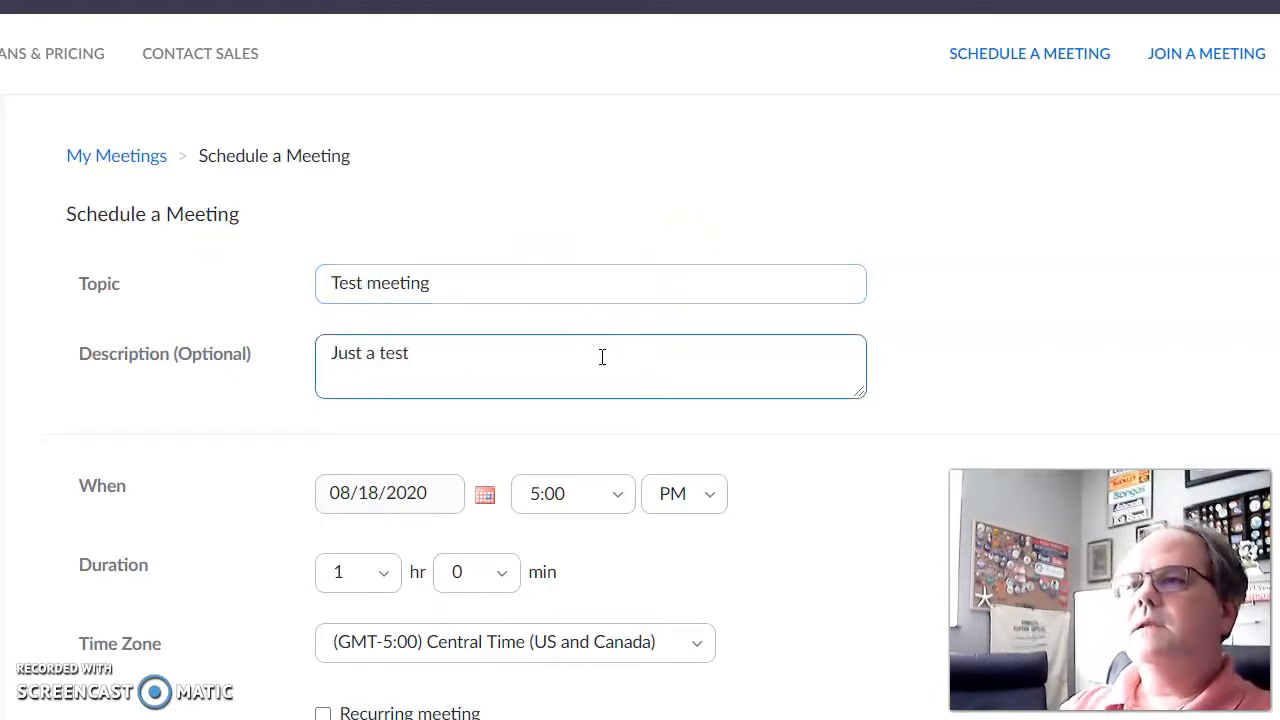
scroll(710, 540, "down", 2)
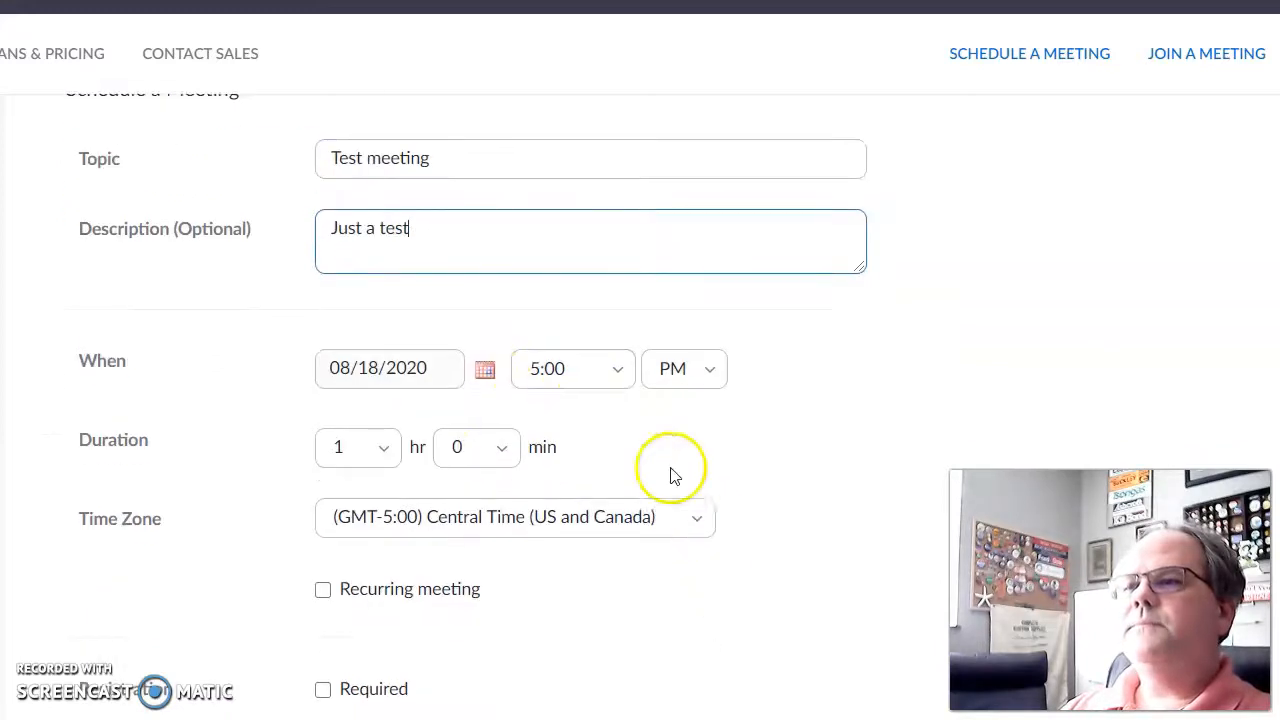
left_click(381, 452)
left_click(380, 449)
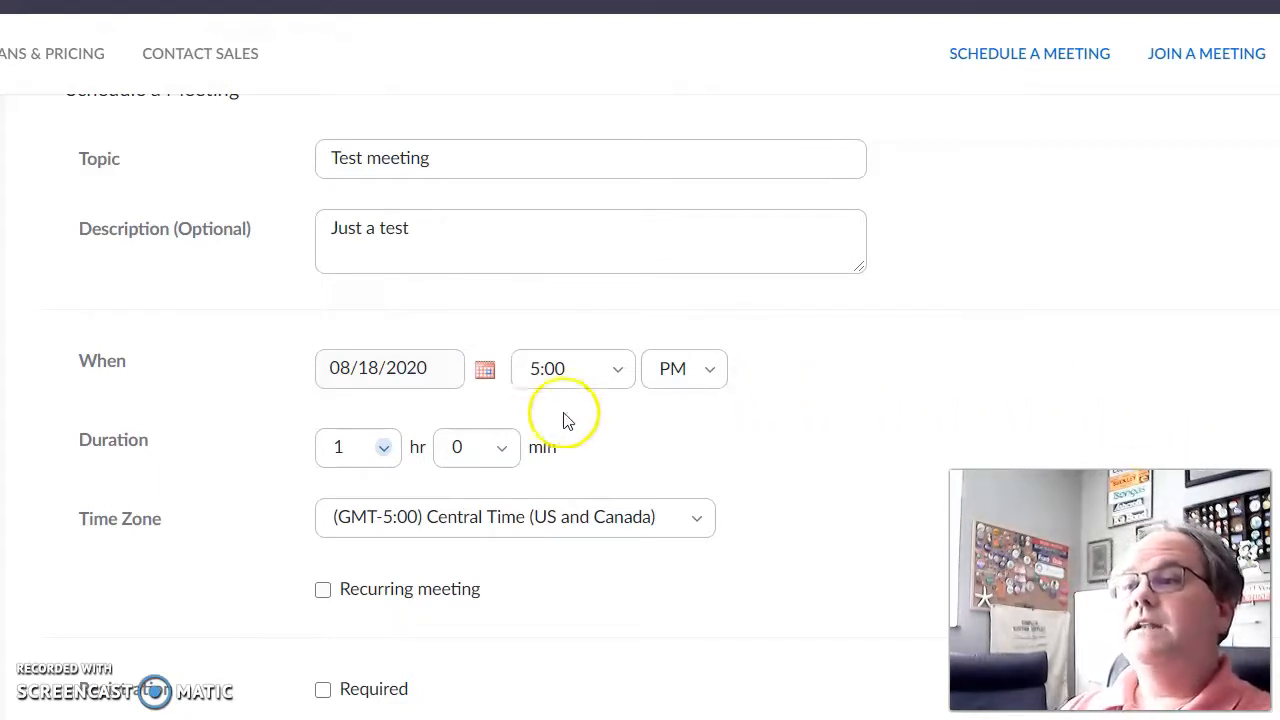
left_click(378, 455)
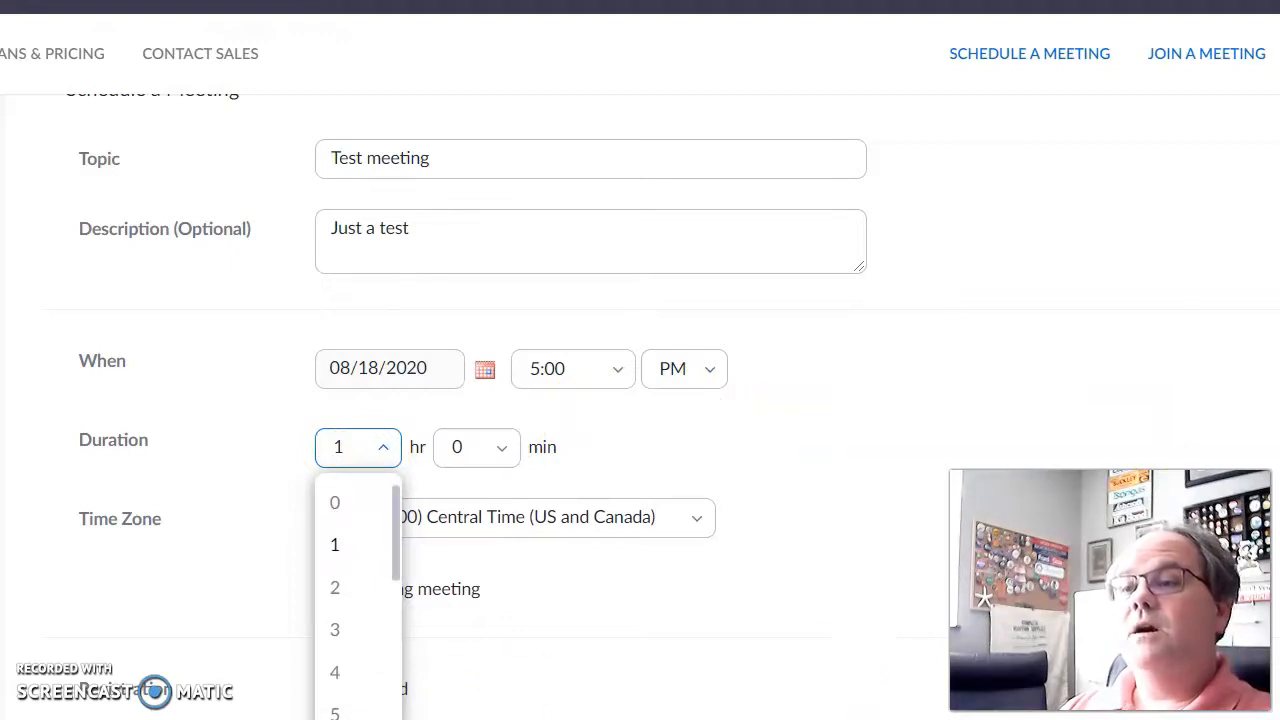
left_click(345, 718)
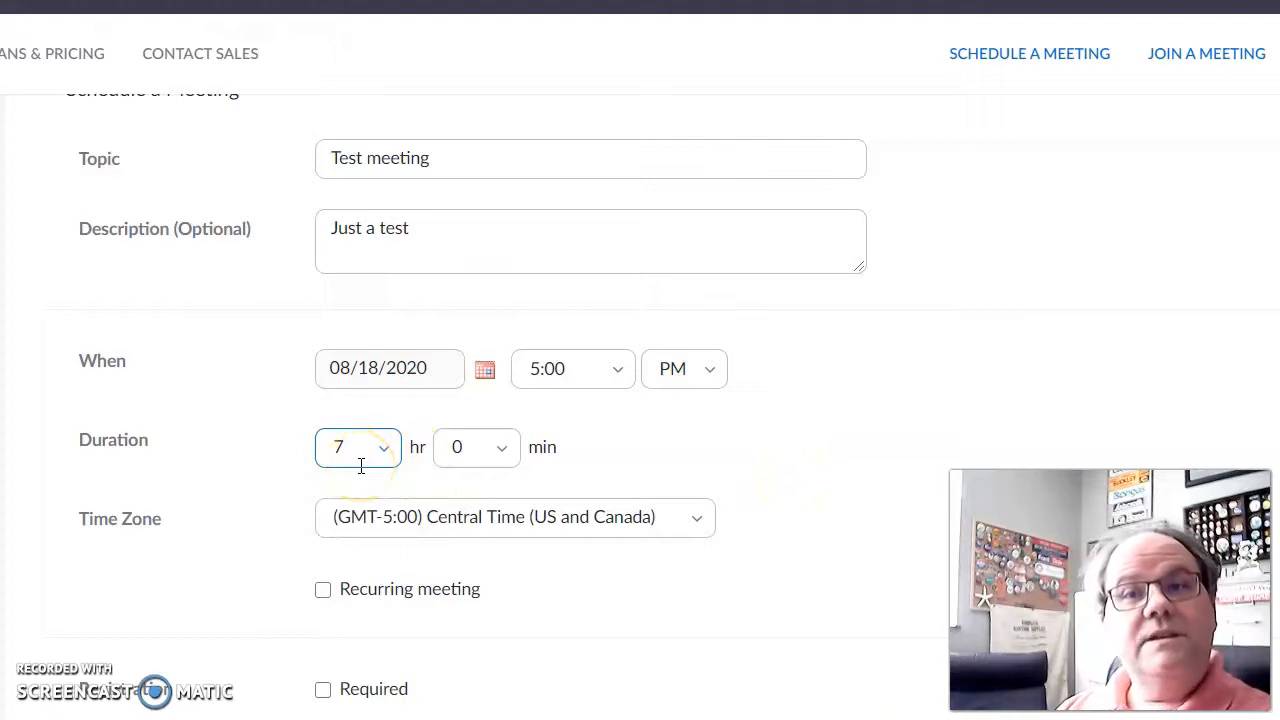
left_click(386, 449)
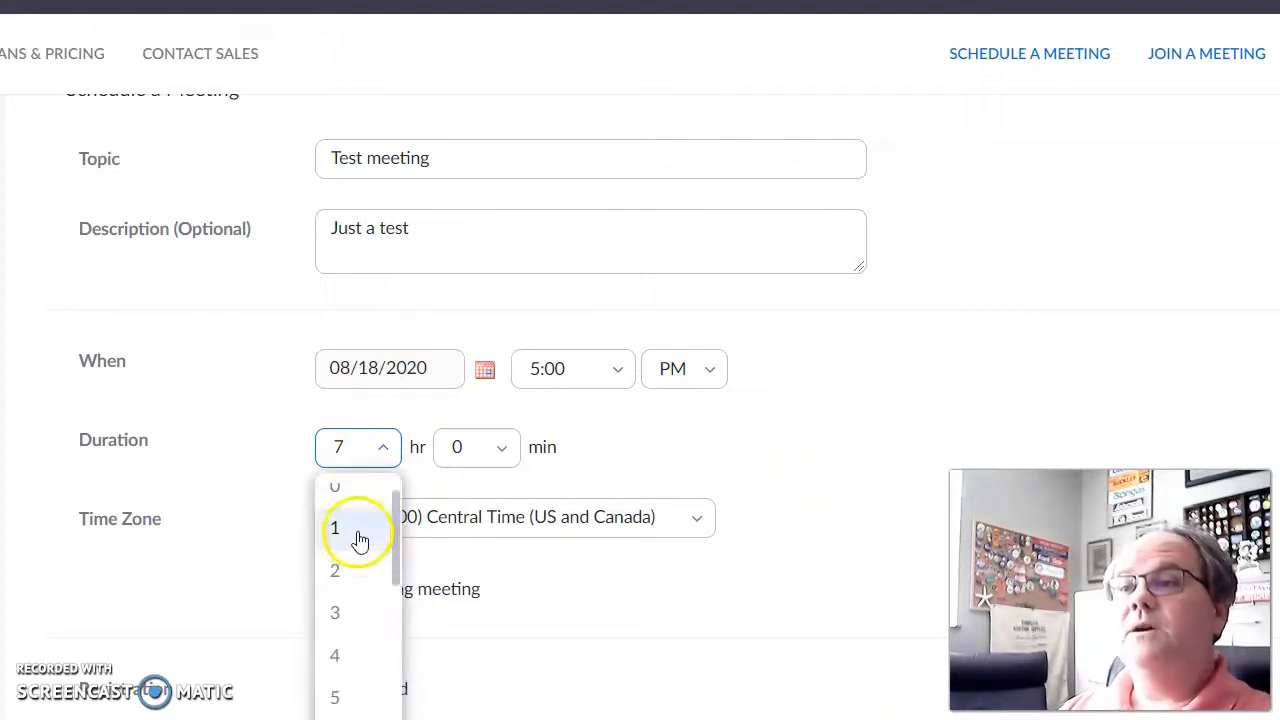
left_click(360, 541)
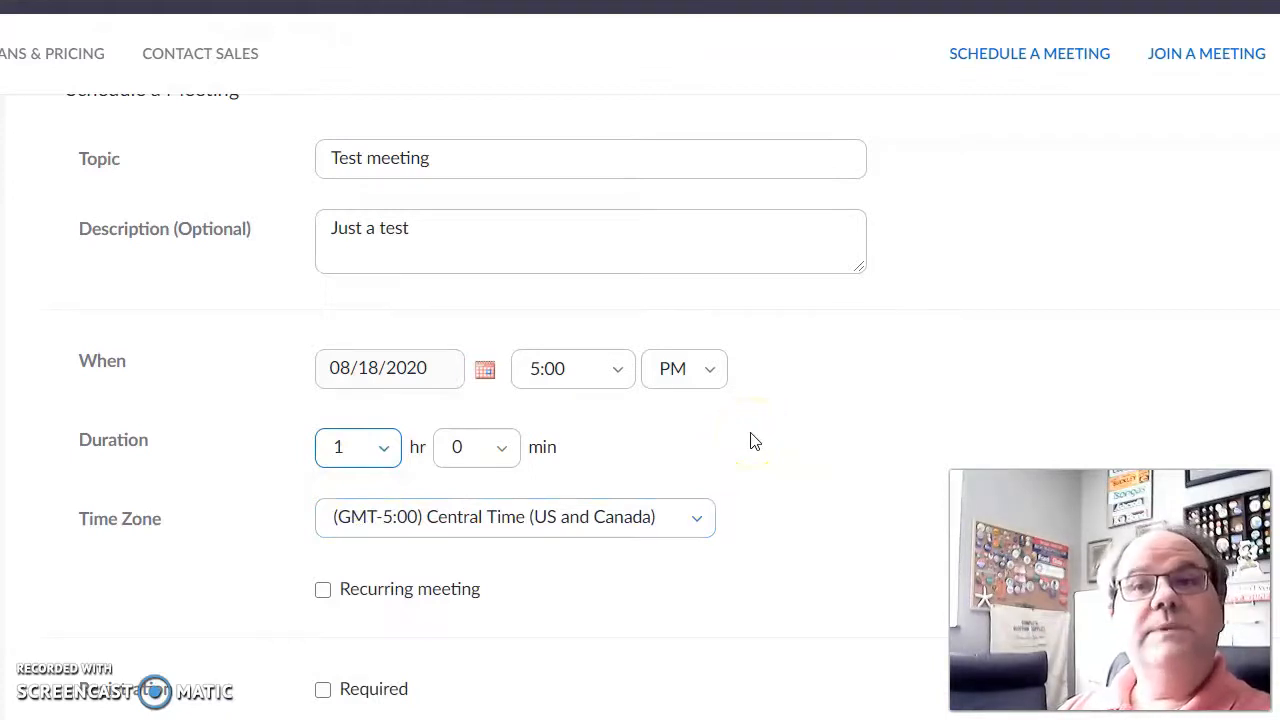
scroll(766, 449, "down", 2)
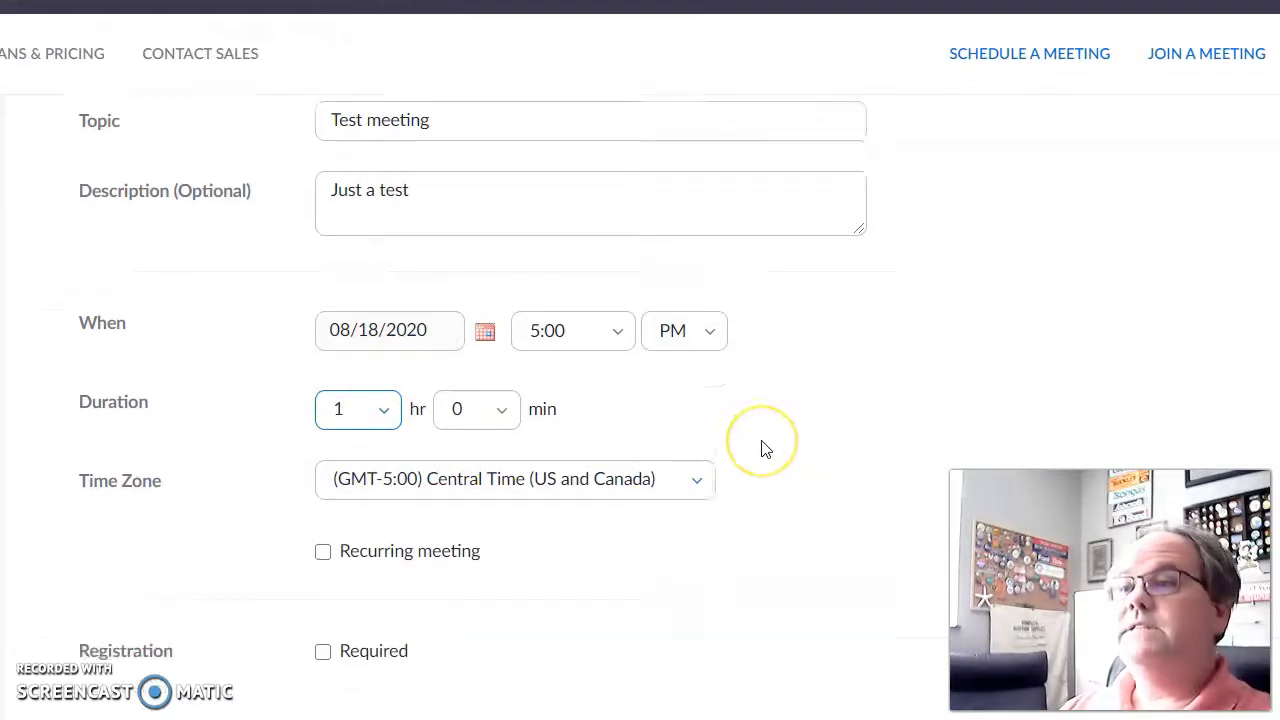
left_click(322, 468)
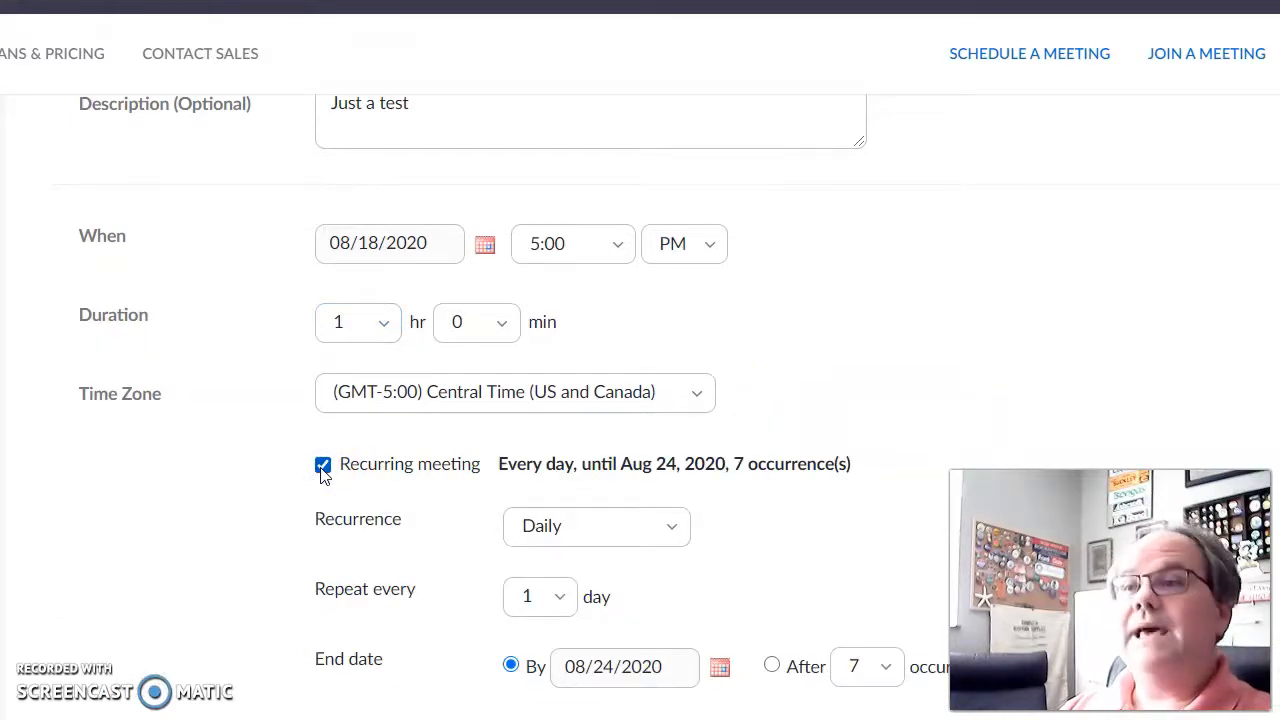
left_click(676, 528)
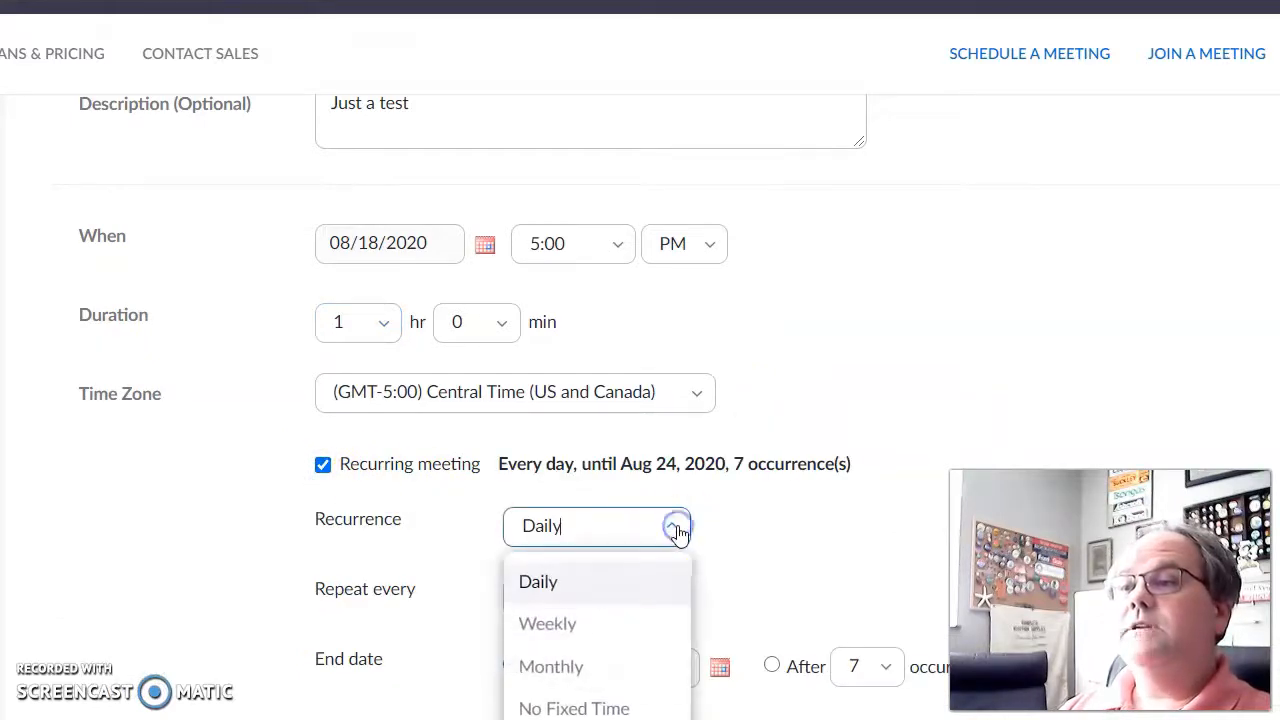
left_click(677, 528)
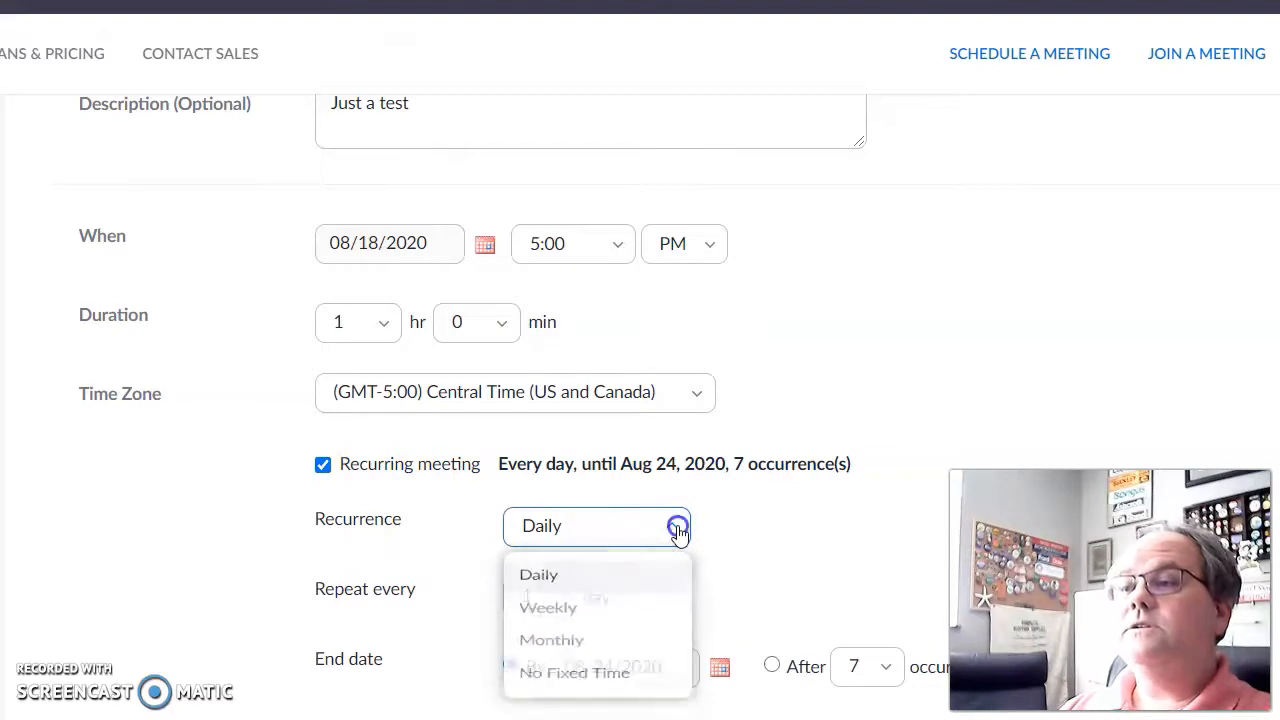
left_click(323, 466)
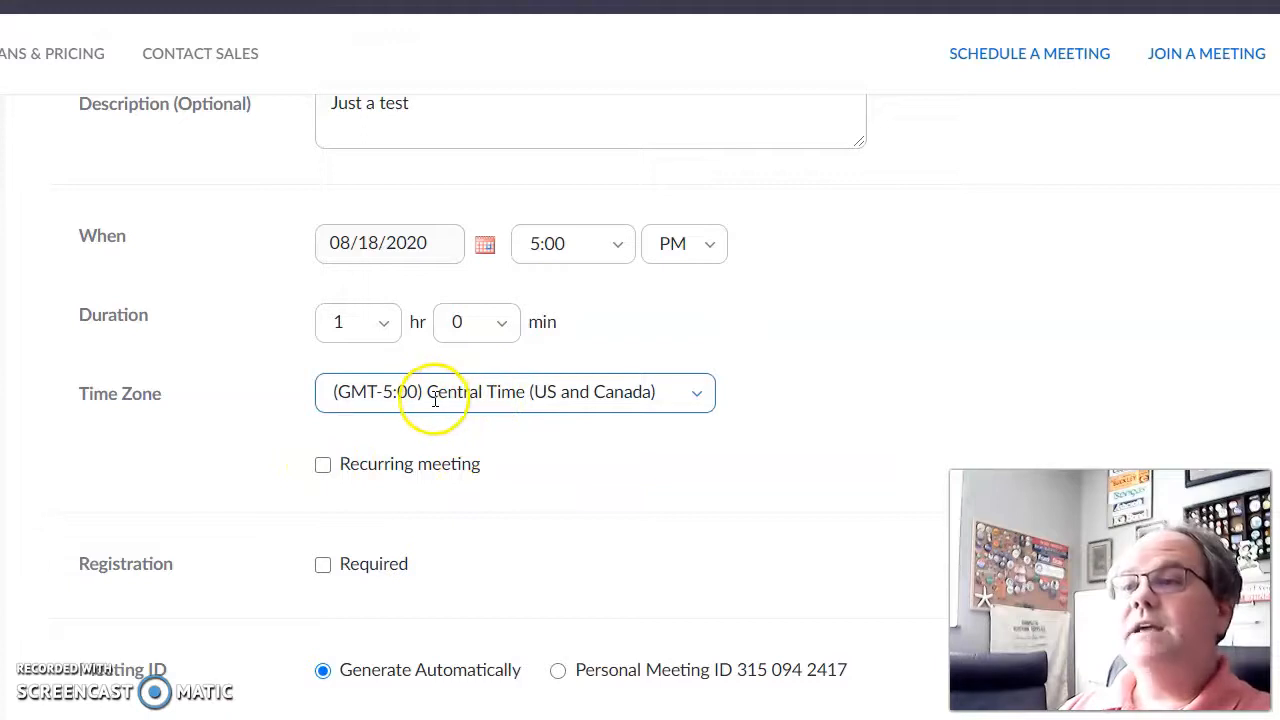
left_click_drag(427, 392, 634, 409)
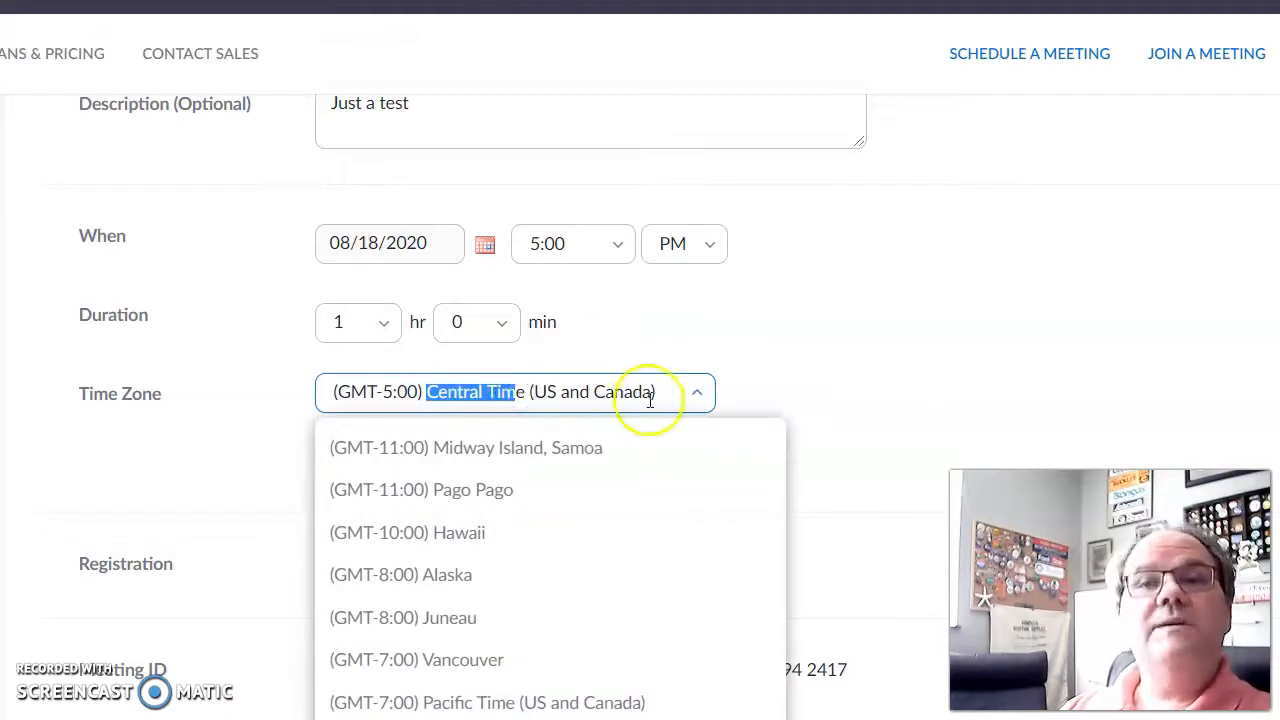
left_click(814, 400)
scroll(872, 413, "down", 1)
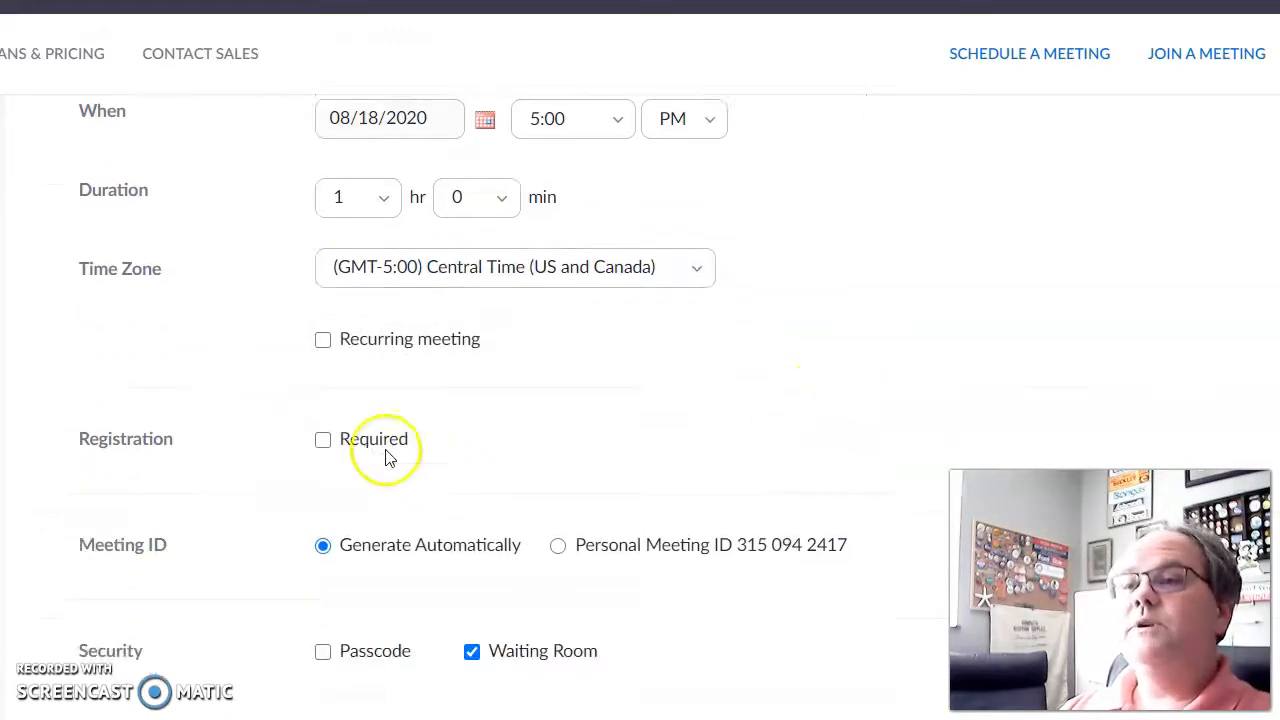
left_click(323, 441)
left_click(323, 441)
scroll(655, 521, "down", 1)
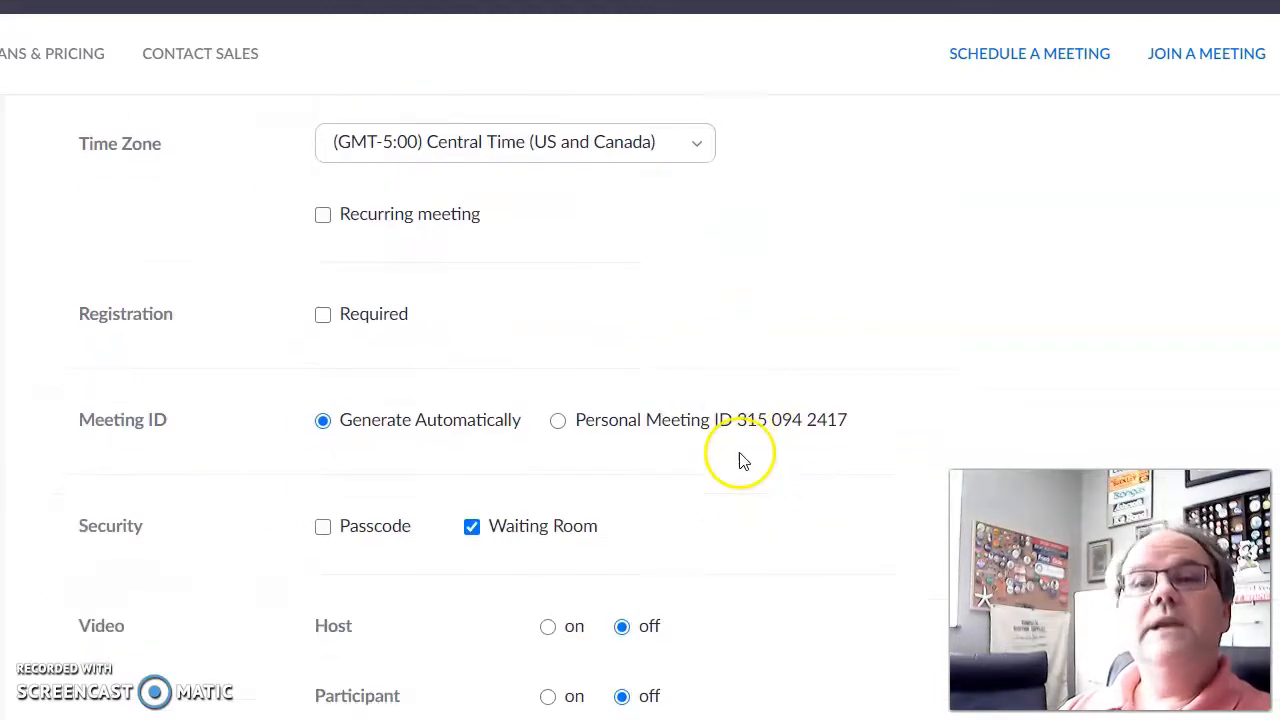
left_click_drag(76, 420, 203, 413)
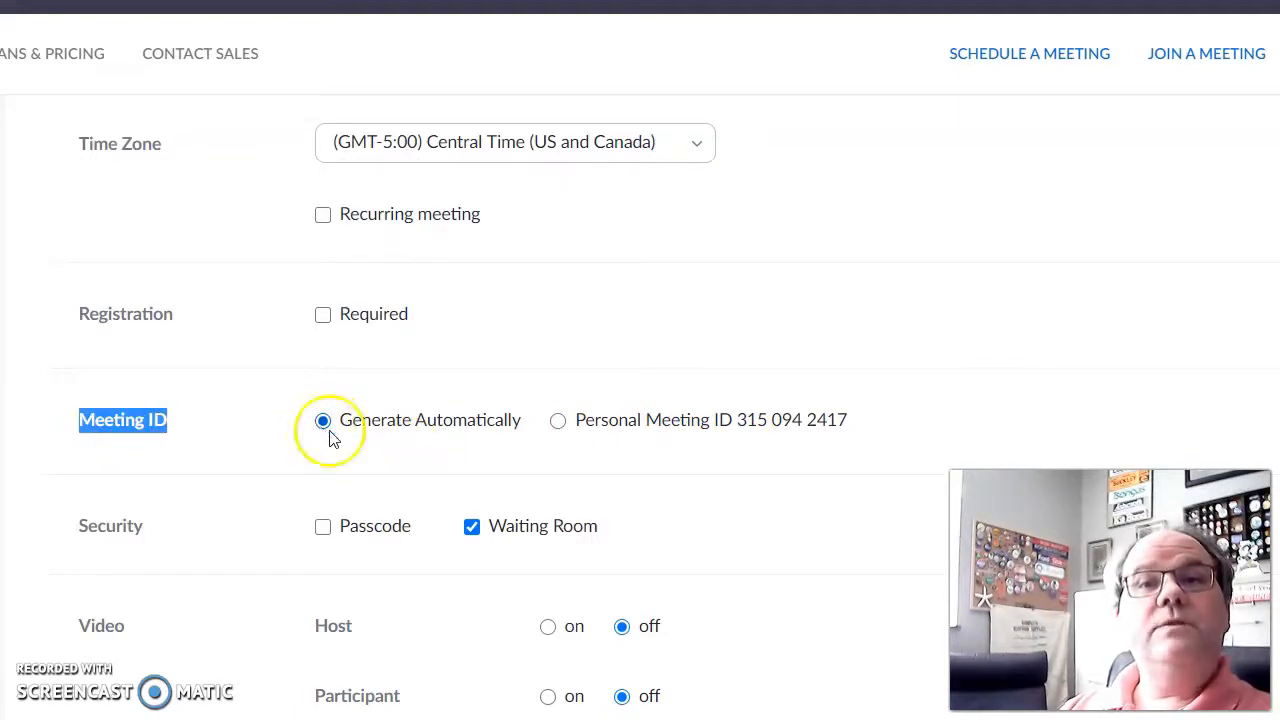
left_click(565, 457)
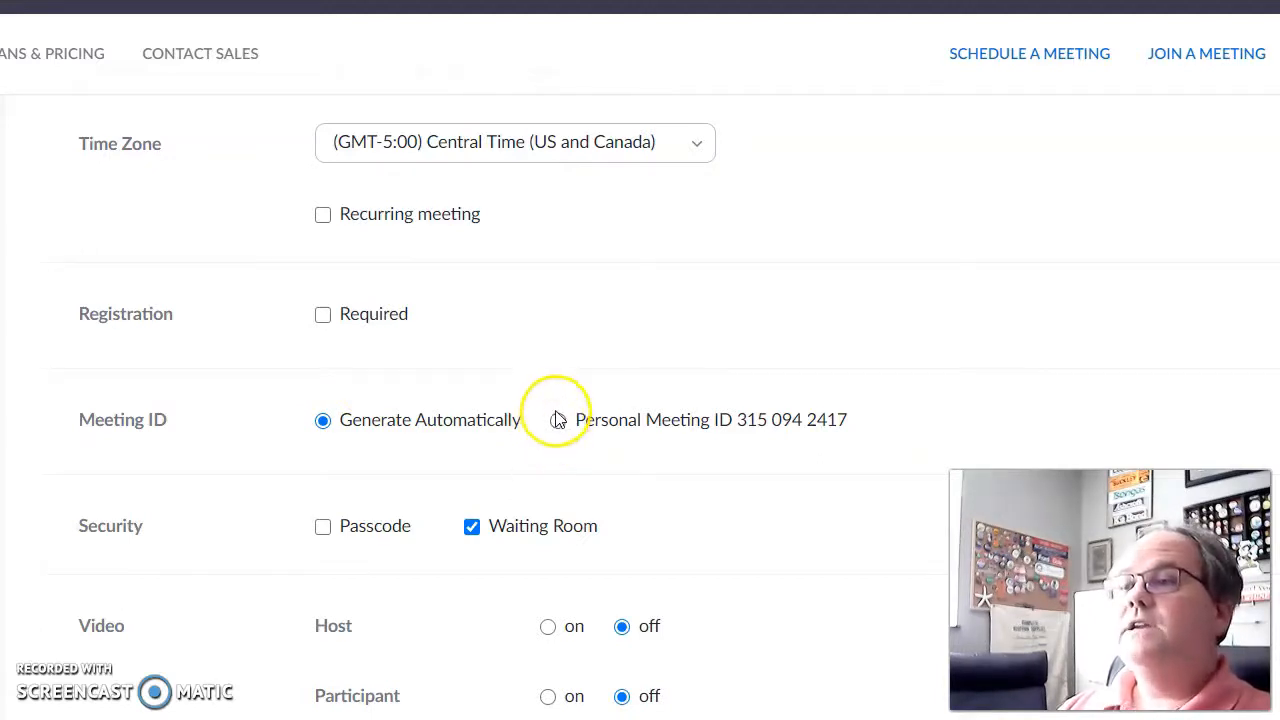
Step: Use the Personal Meeting ID and clear the meeting passcode field
left_click(558, 420)
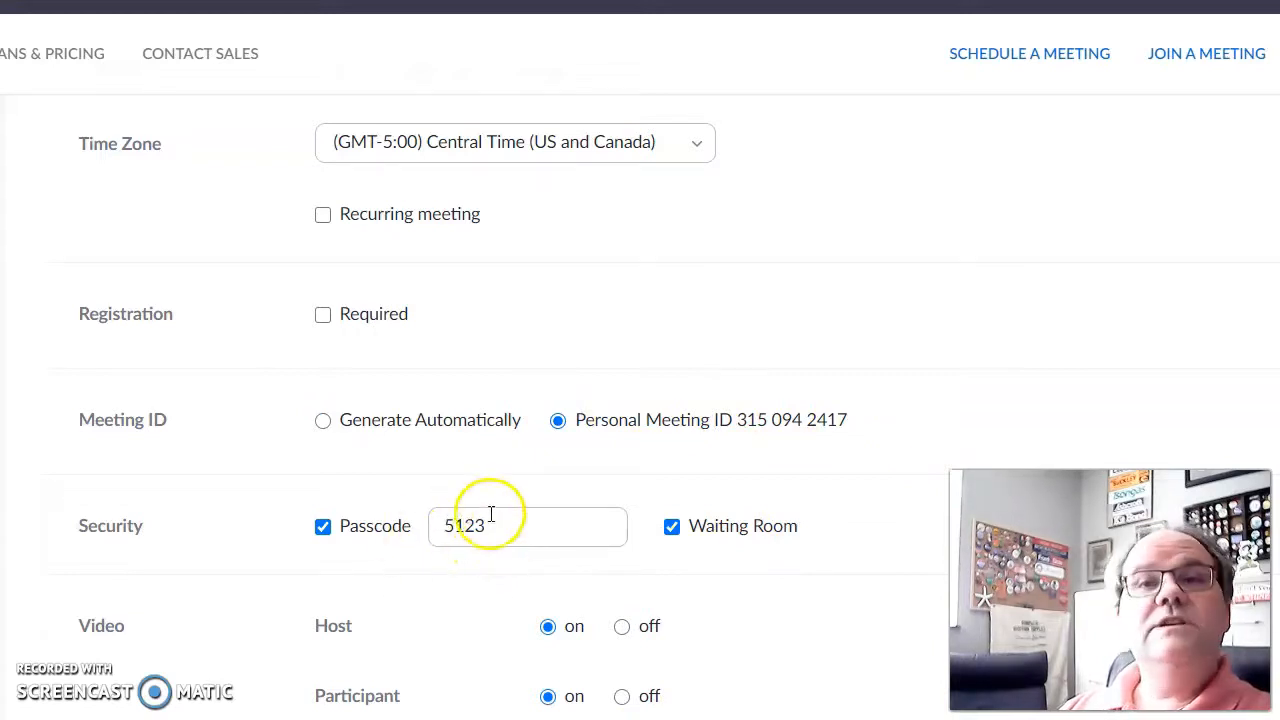
left_click(323, 528)
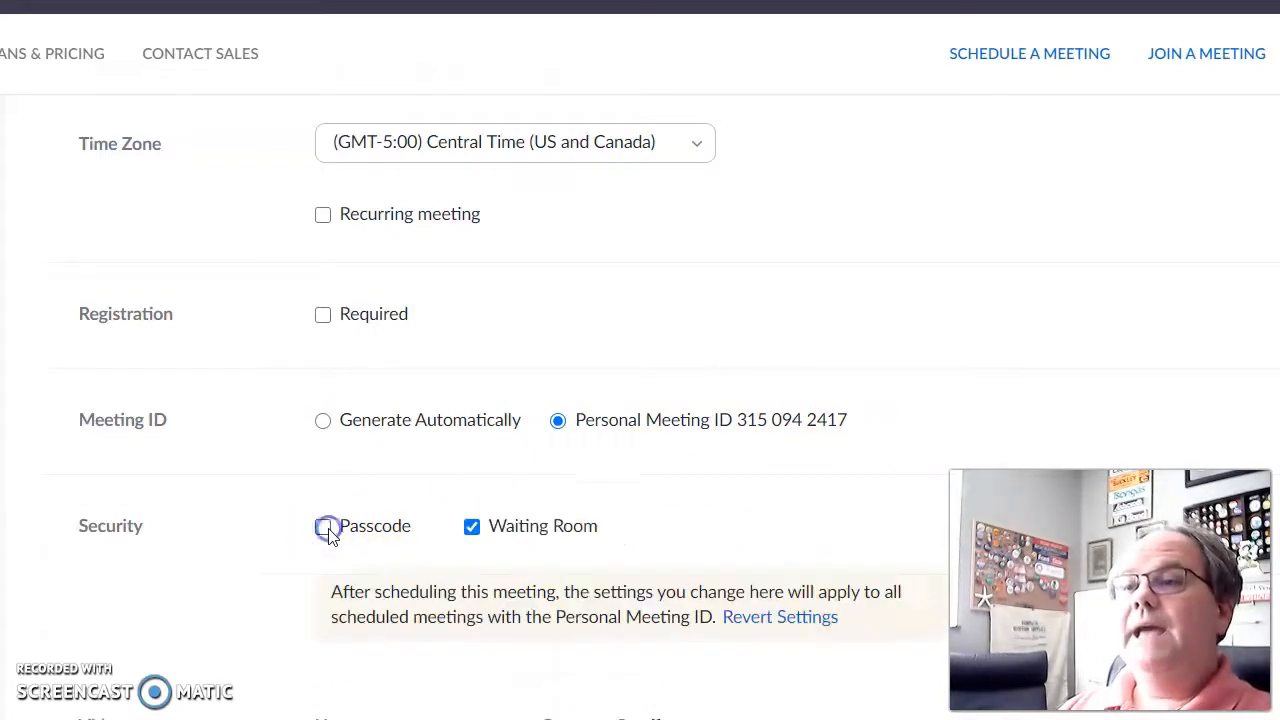
left_click(323, 527)
left_click_drag(543, 528, 423, 525)
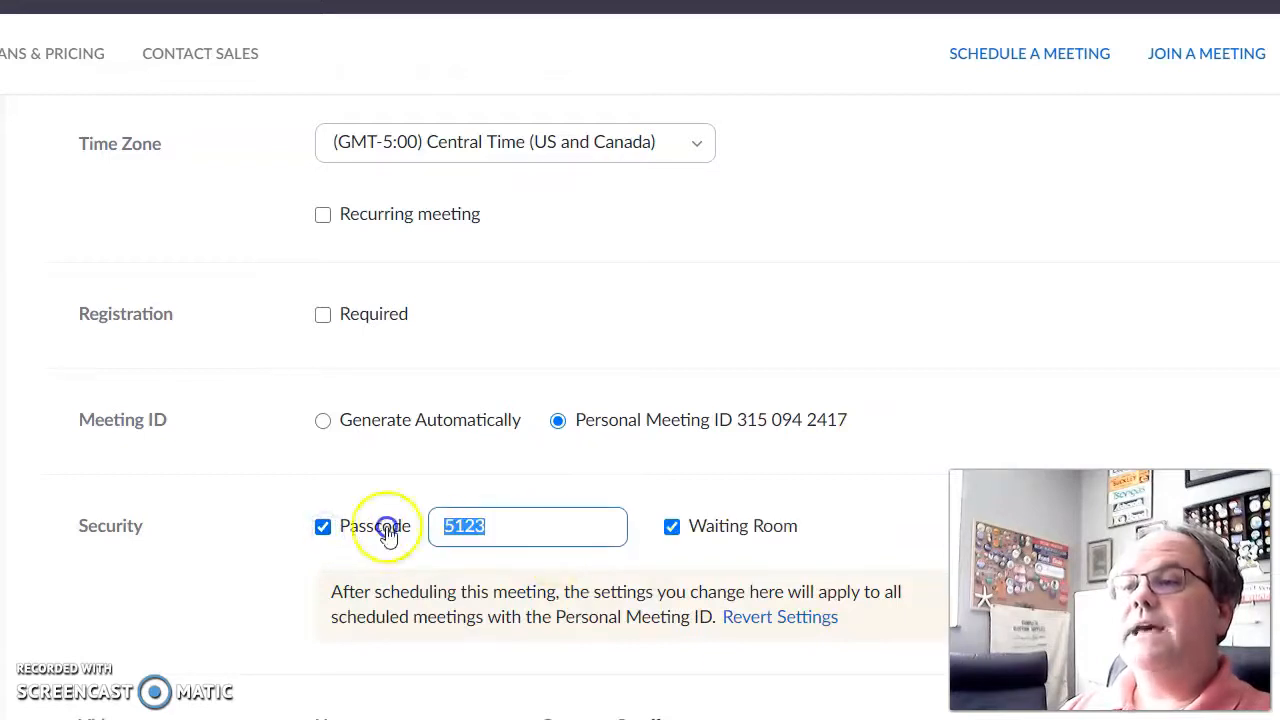
type("123")
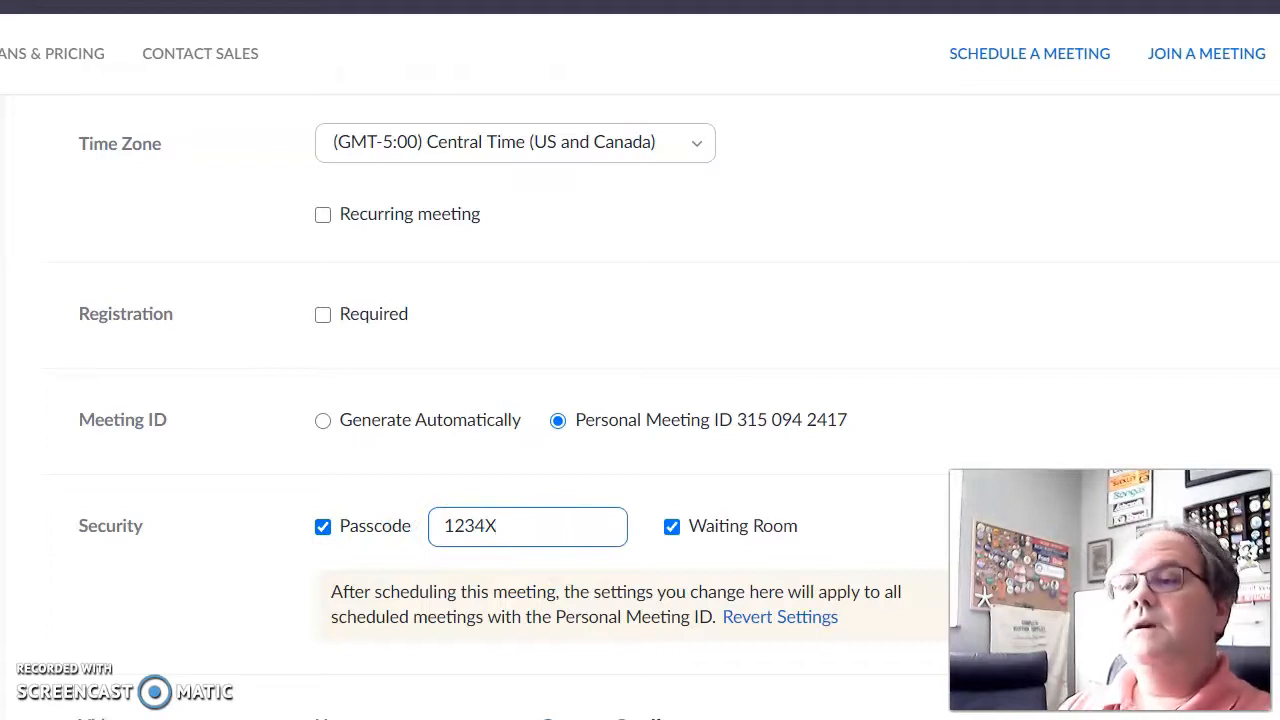
left_click_drag(534, 531, 251, 517)
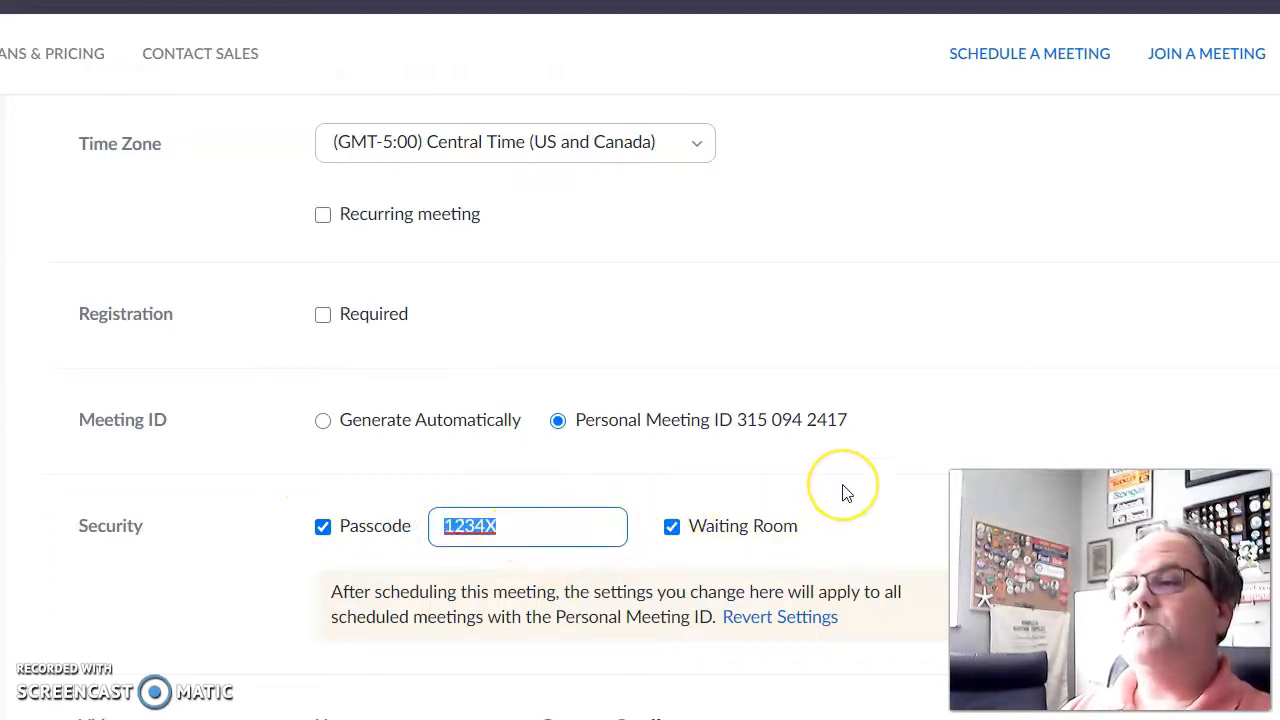
key("BackSpace")
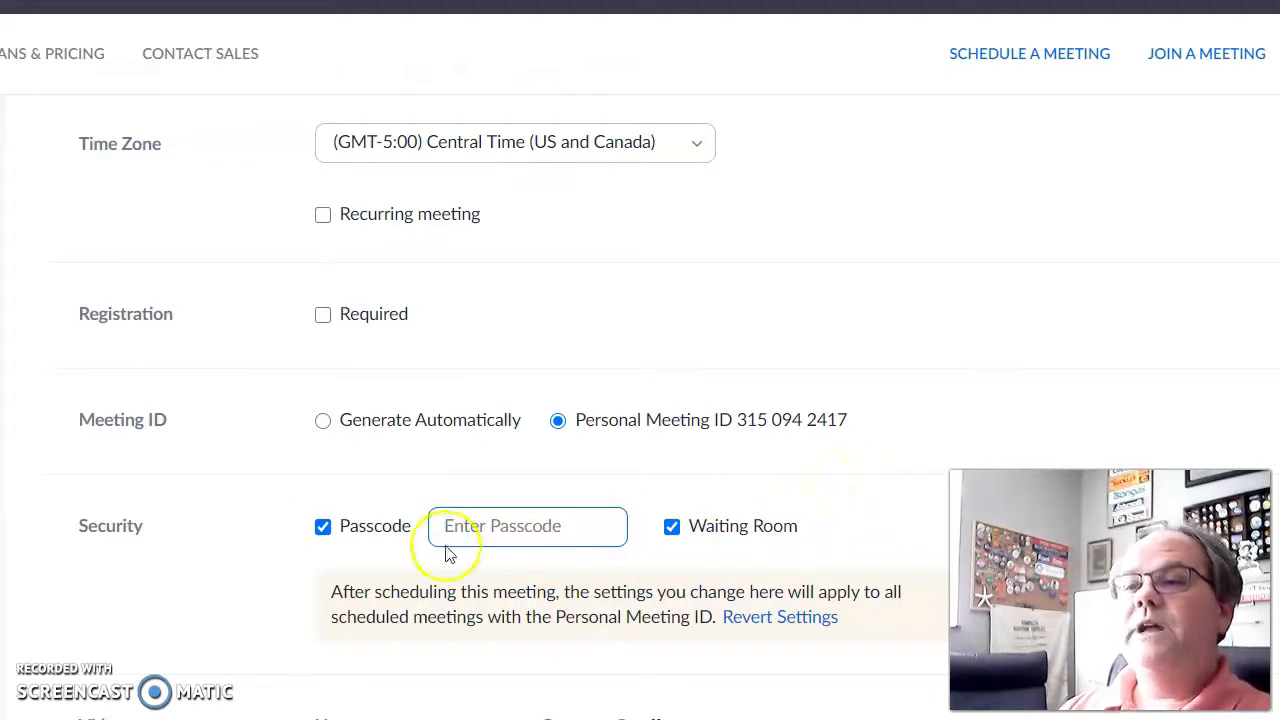
Step: Turn off the passcode requirement and leave the Waiting Room enabled
left_click(322, 526)
left_click(322, 526)
left_click(322, 526)
left_click(471, 527)
left_click(471, 527)
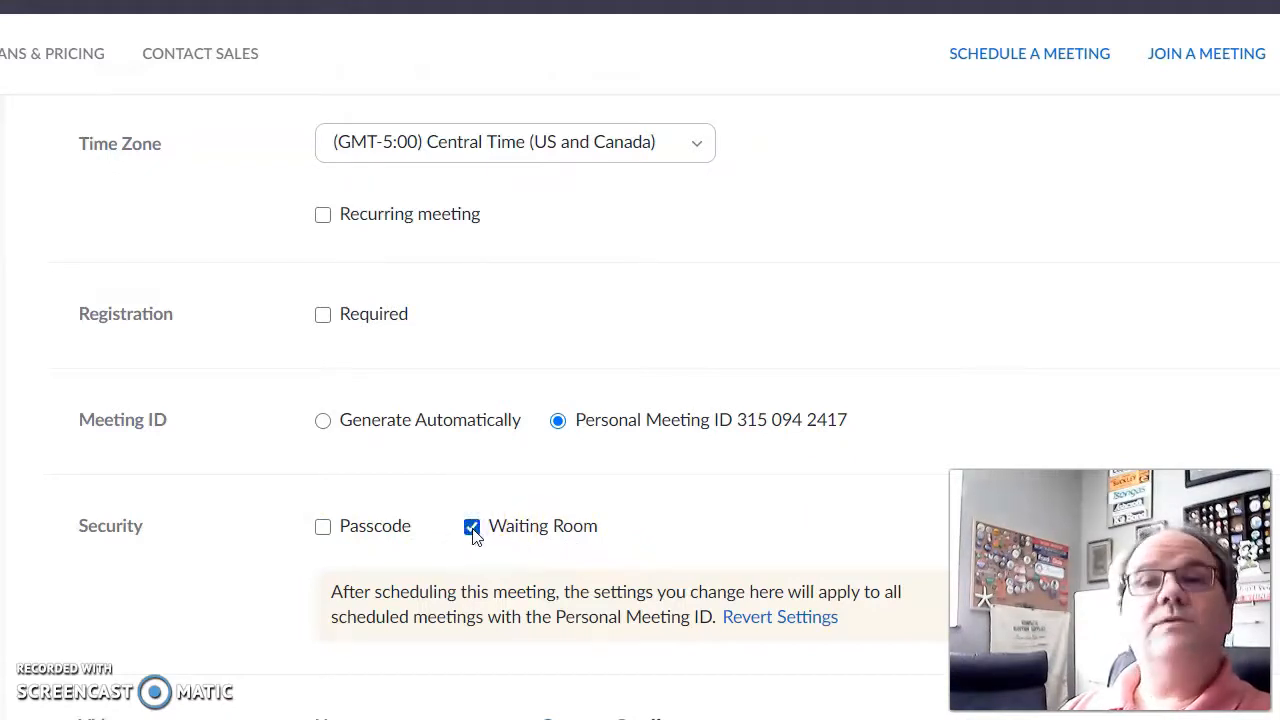
left_click(472, 527)
left_click(471, 527)
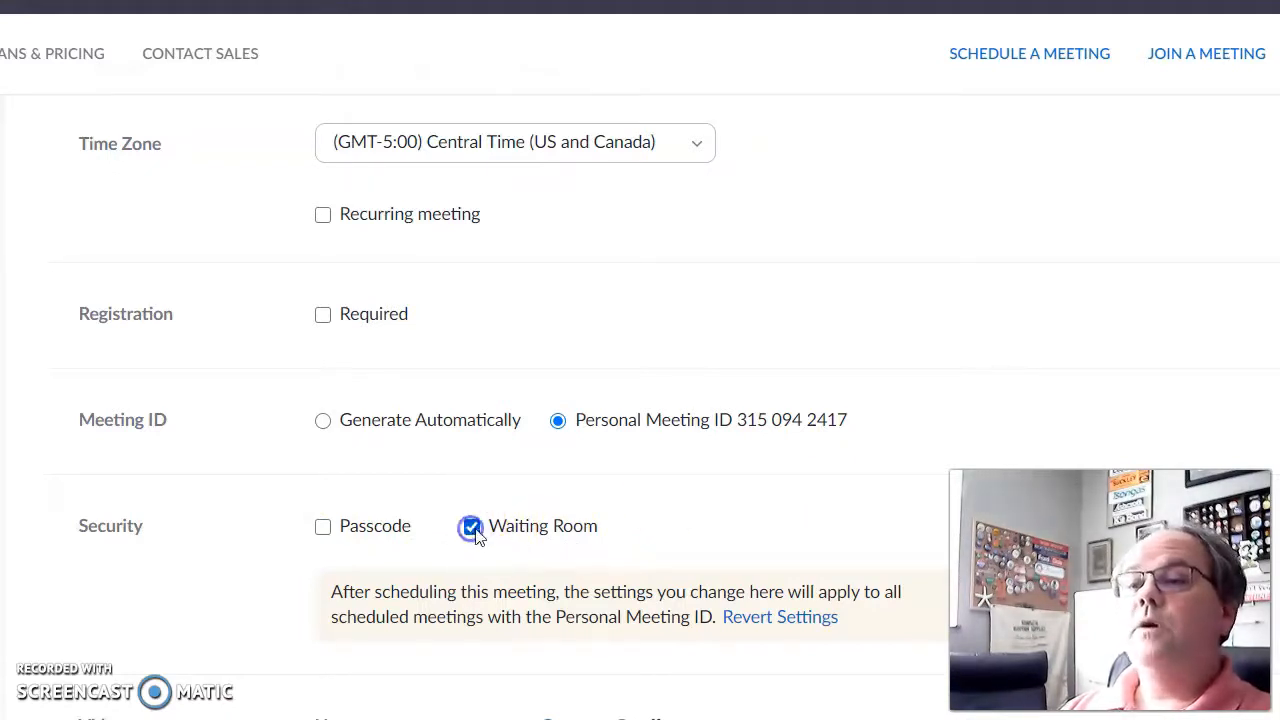
scroll(794, 277, "down", 5)
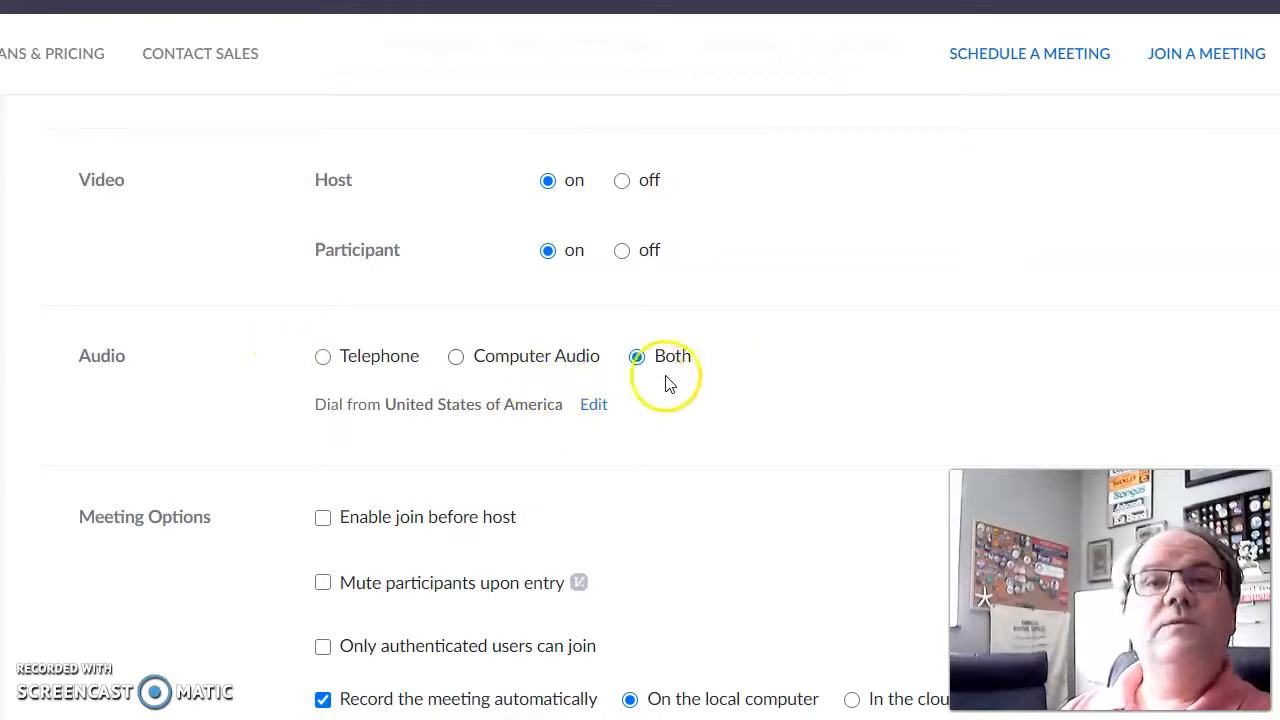
Step: Uncheck 'Record the meeting automatically' in Meeting Options and save Test meeting
scroll(714, 471, "down", 5)
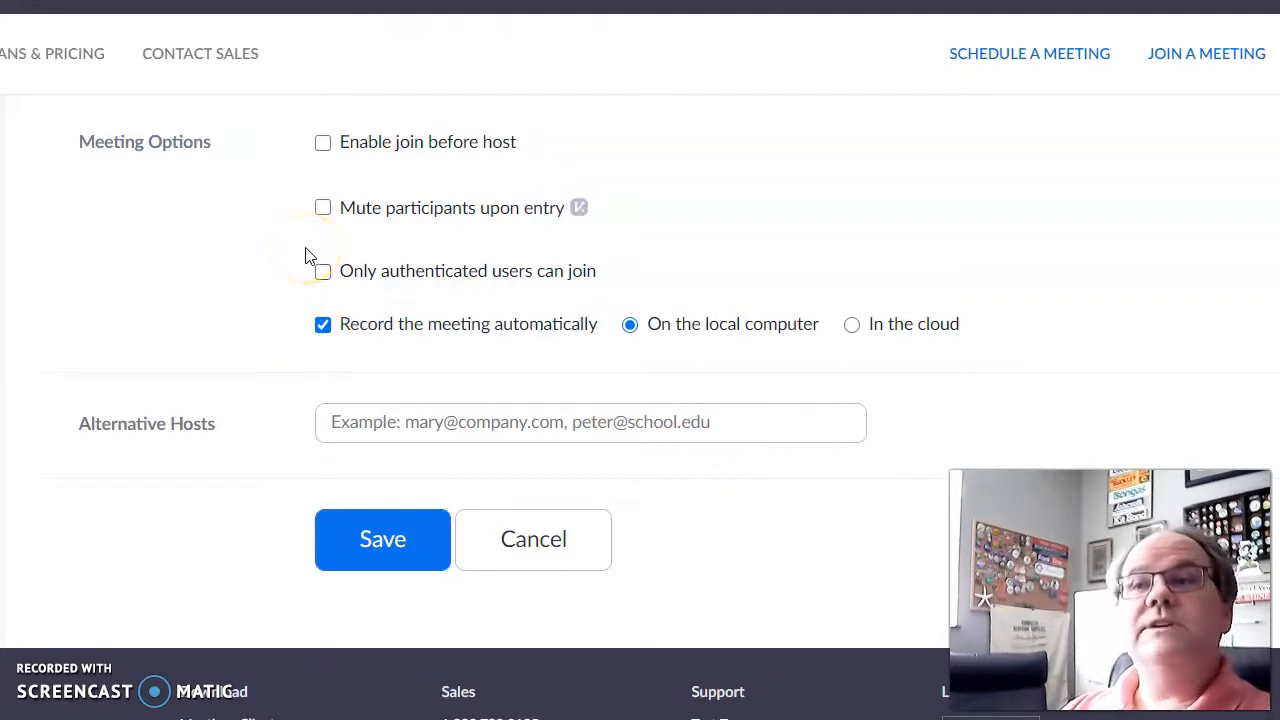
left_click(323, 326)
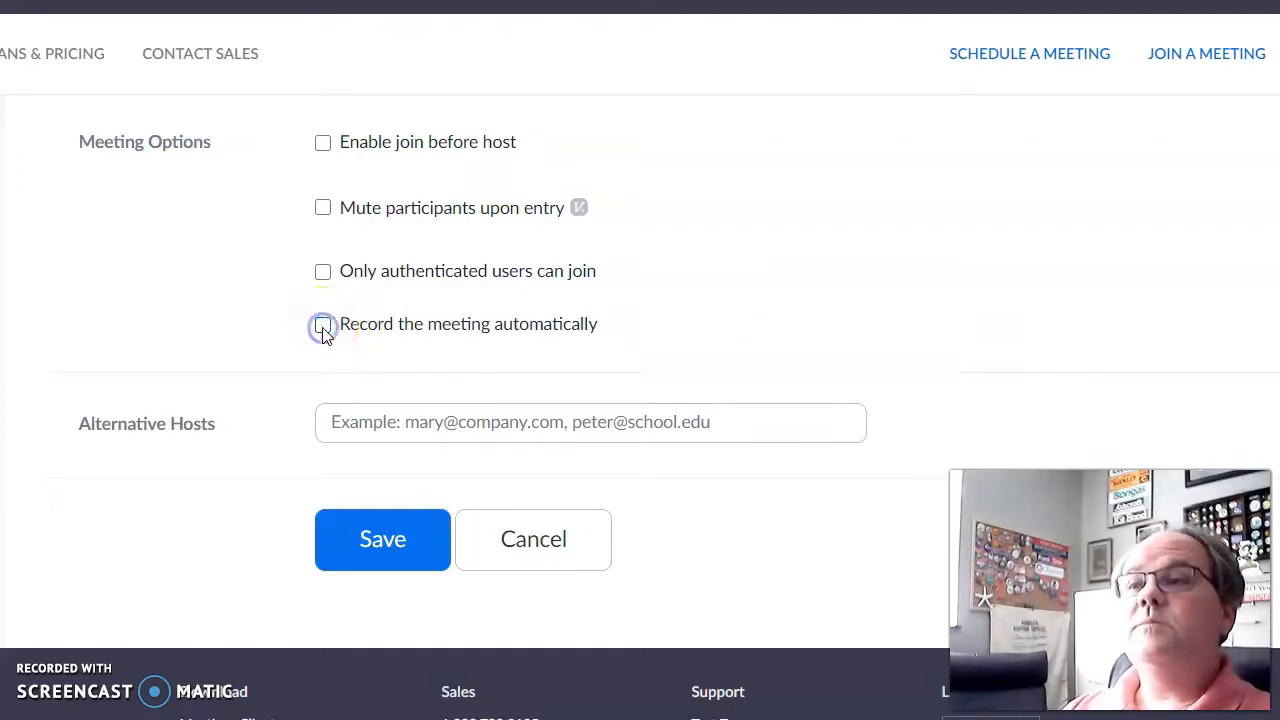
left_click(323, 326)
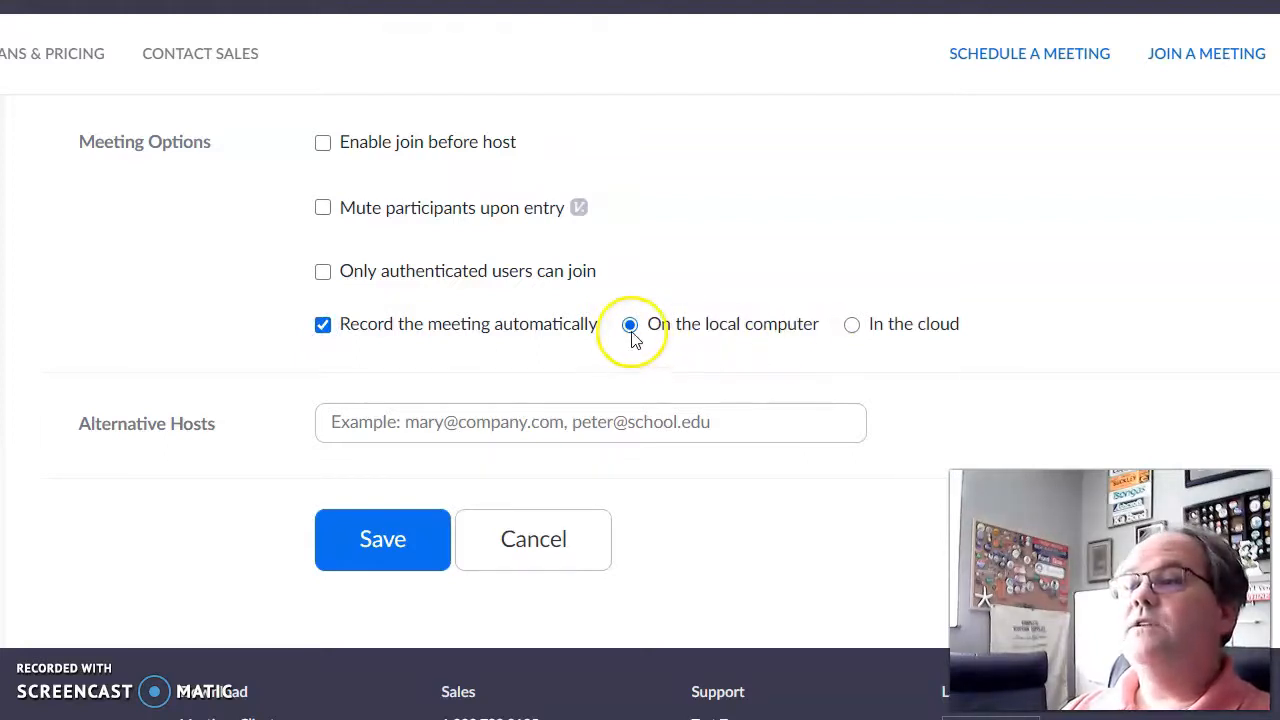
left_click(857, 325)
left_click(629, 324)
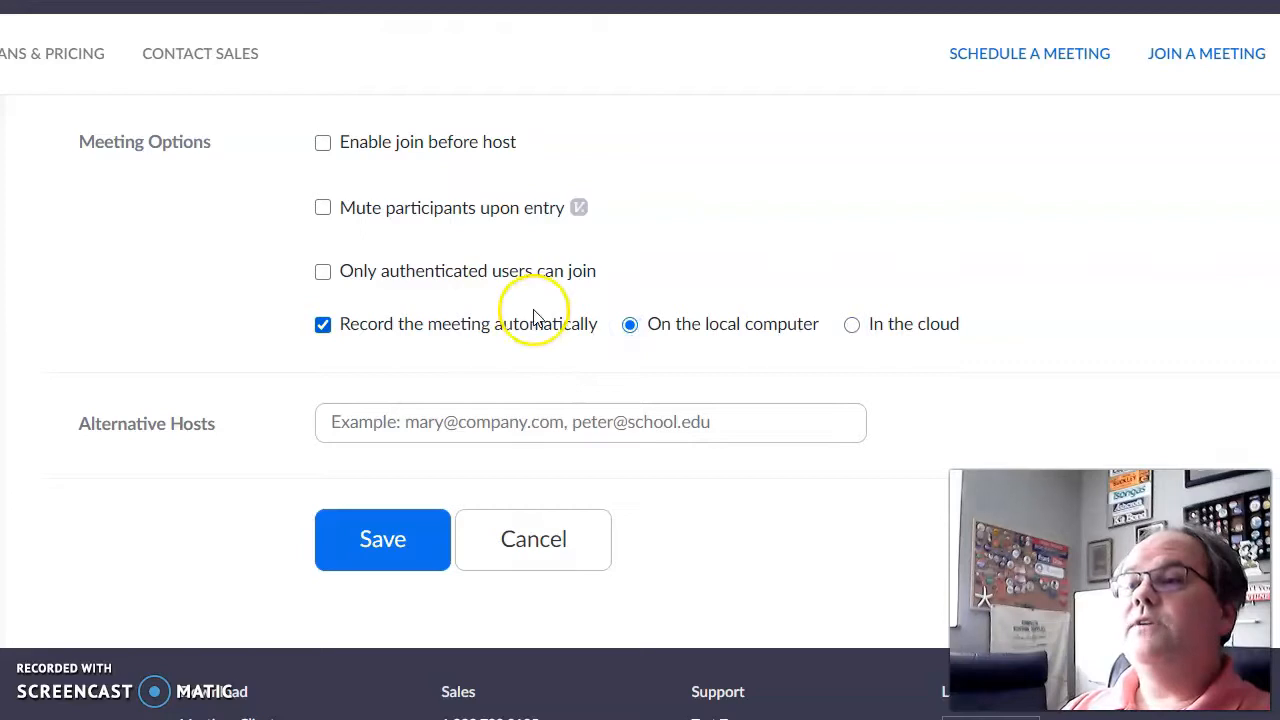
left_click(320, 330)
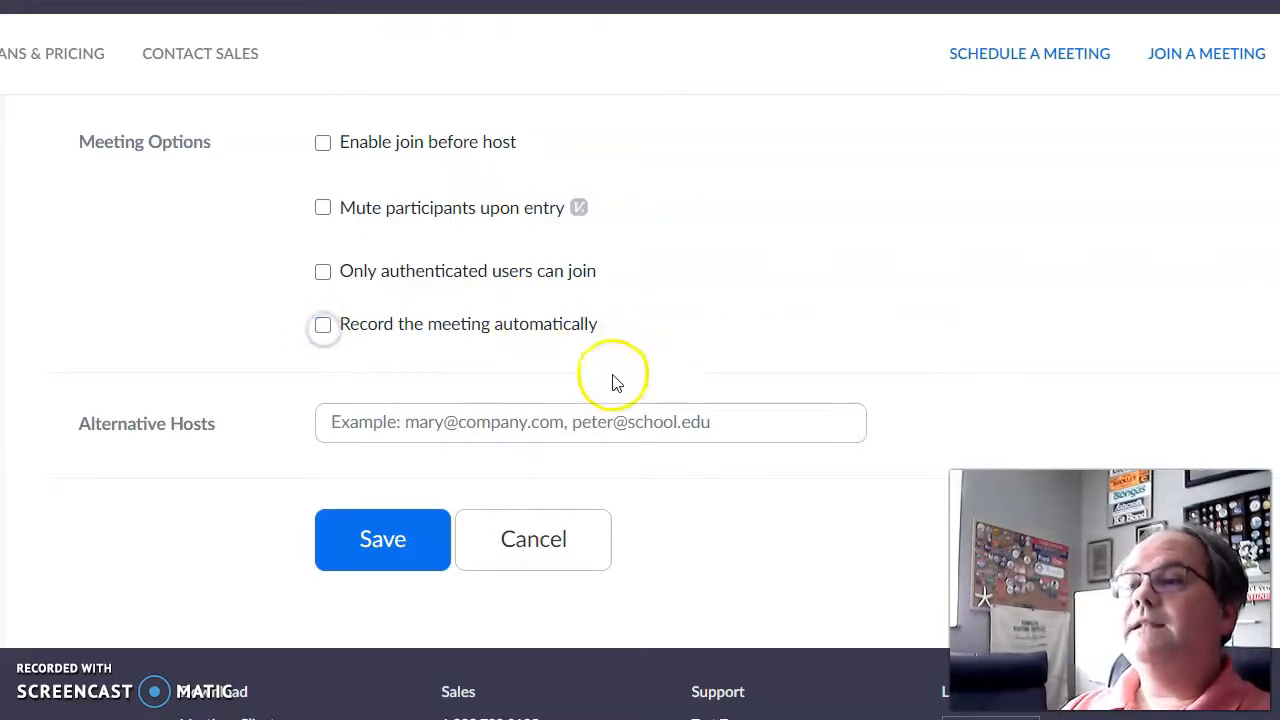
left_click(376, 540)
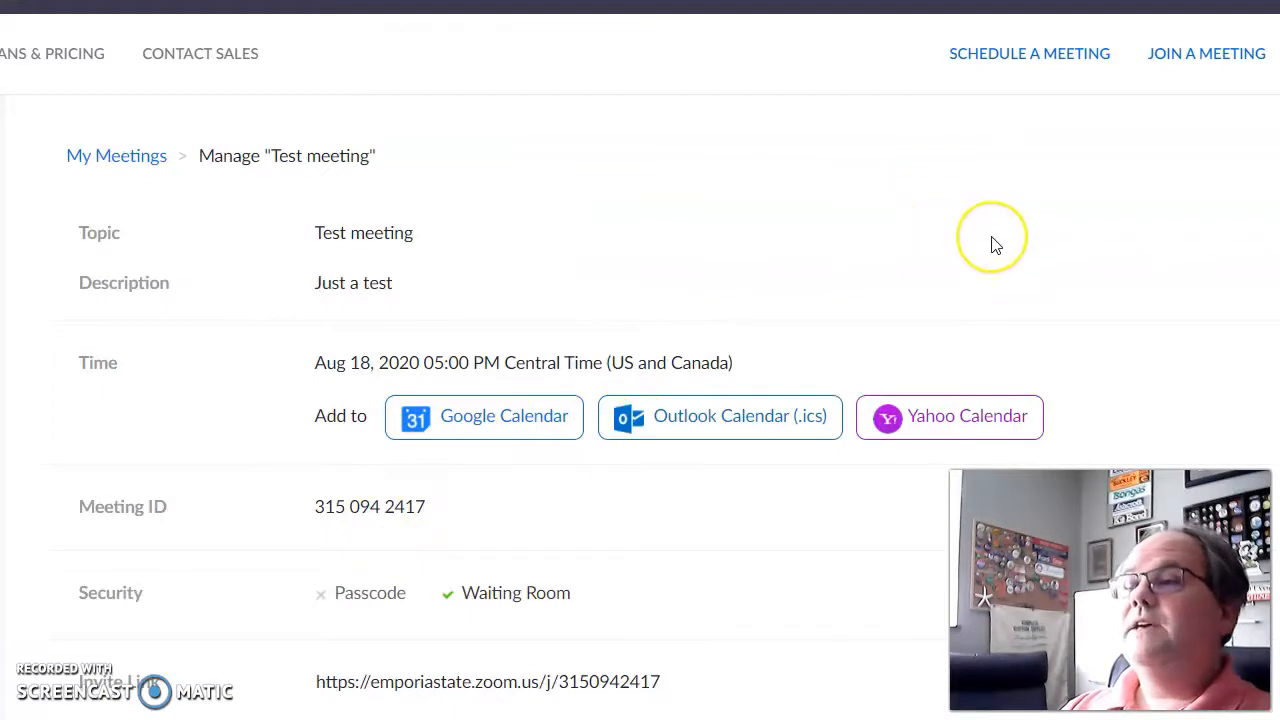
Step: Review the Manage 'Test meeting' page and show its Copy Meeting Invitation text
scroll(993, 243, "down", 1)
scroll(993, 243, "down", 1)
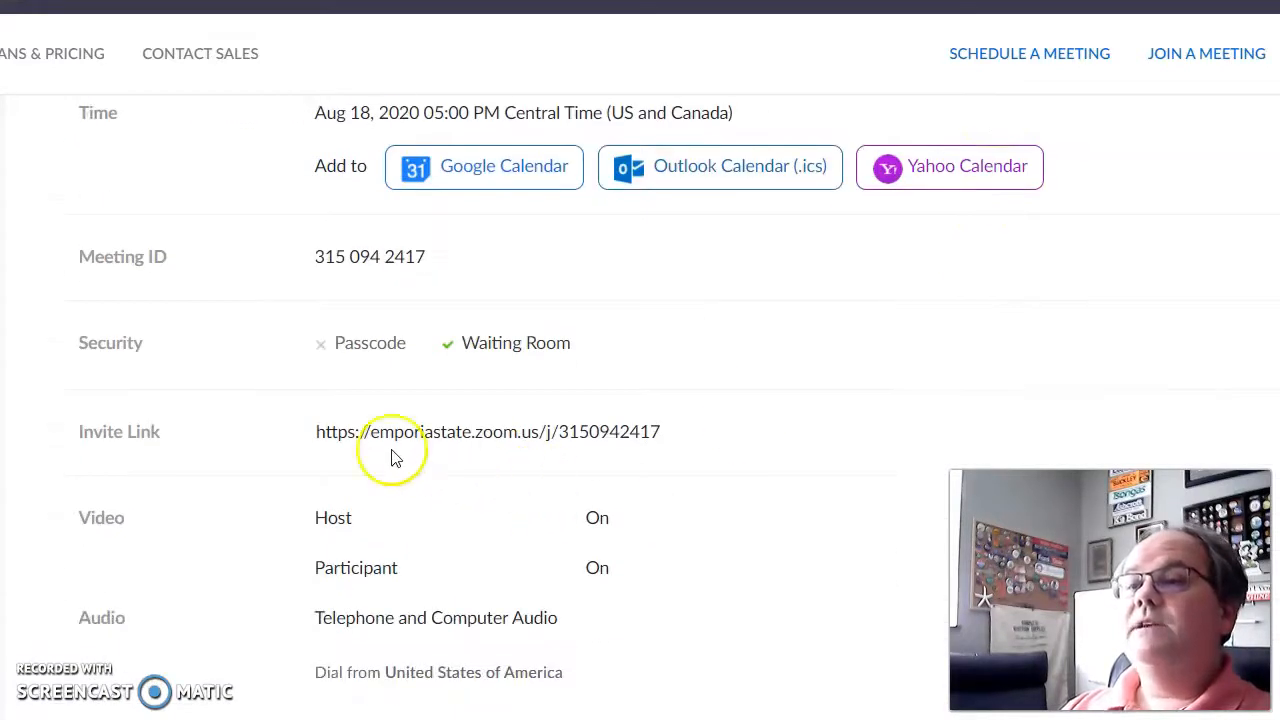
scroll(790, 497, "down", 6)
scroll(811, 534, "up", 1)
scroll(811, 531, "up", 7)
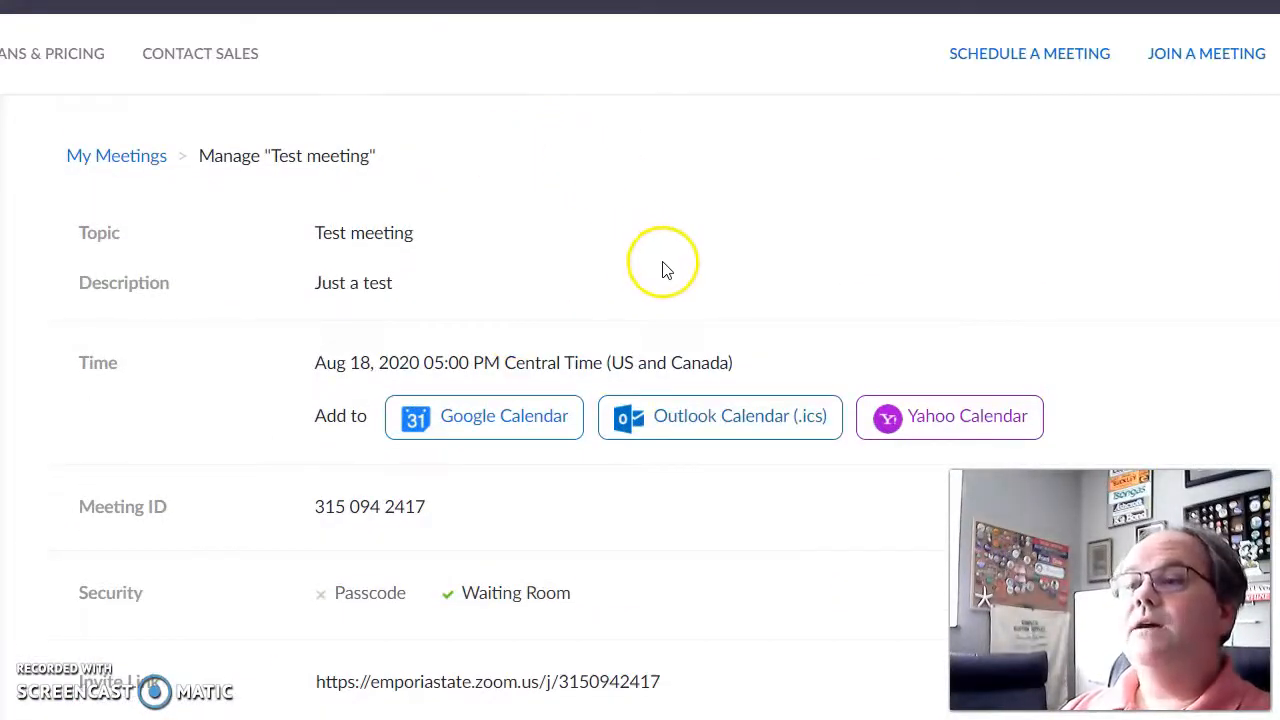
scroll(665, 270, "down", 2)
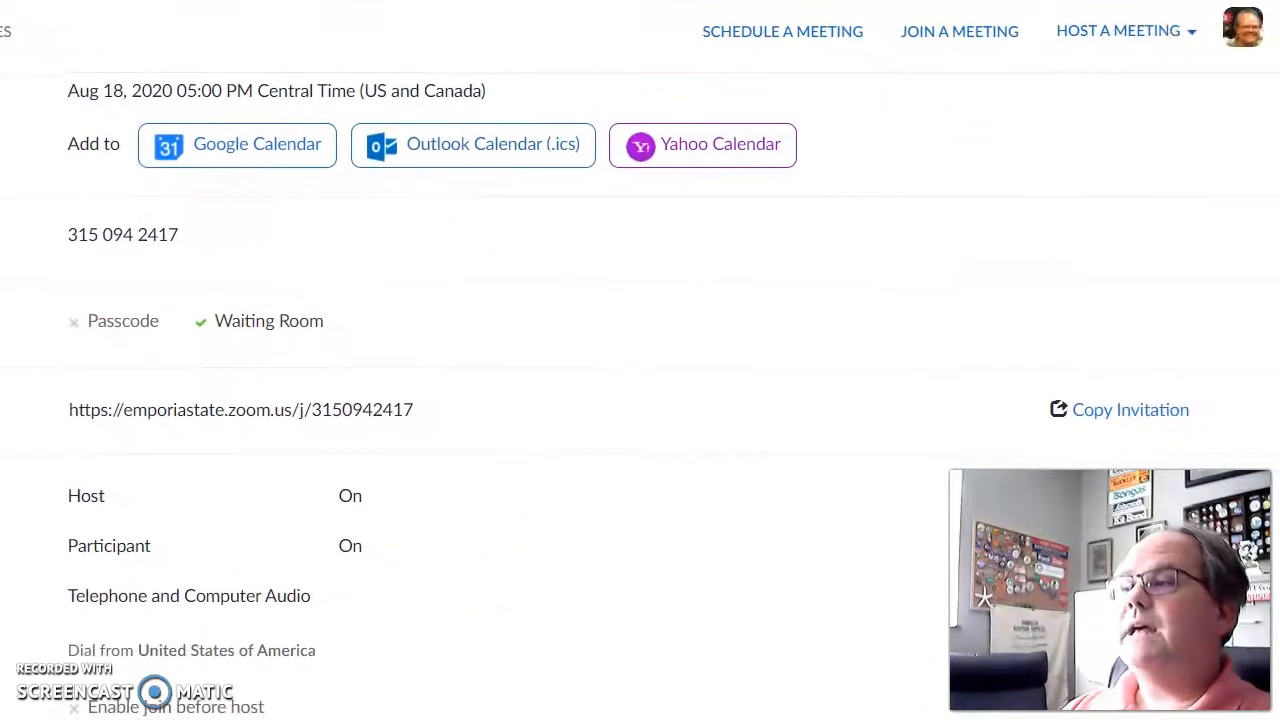
left_click(1118, 418)
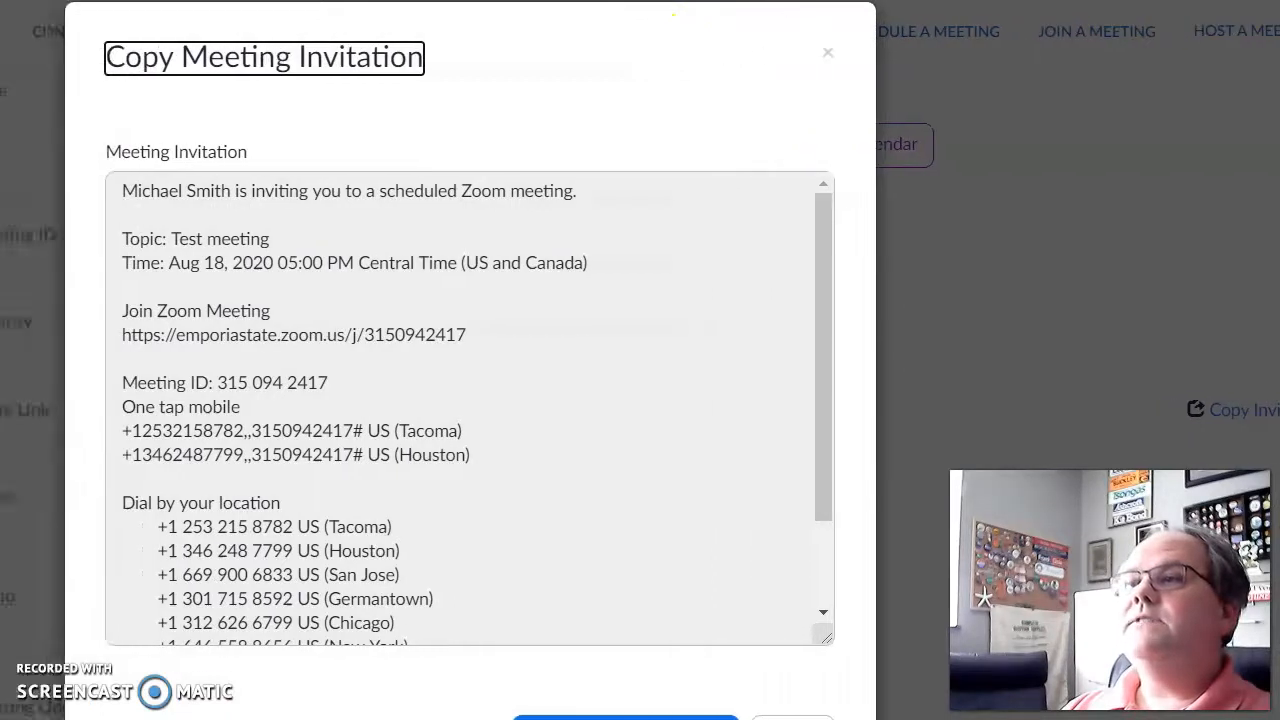
left_click_drag(194, 180, 300, 660)
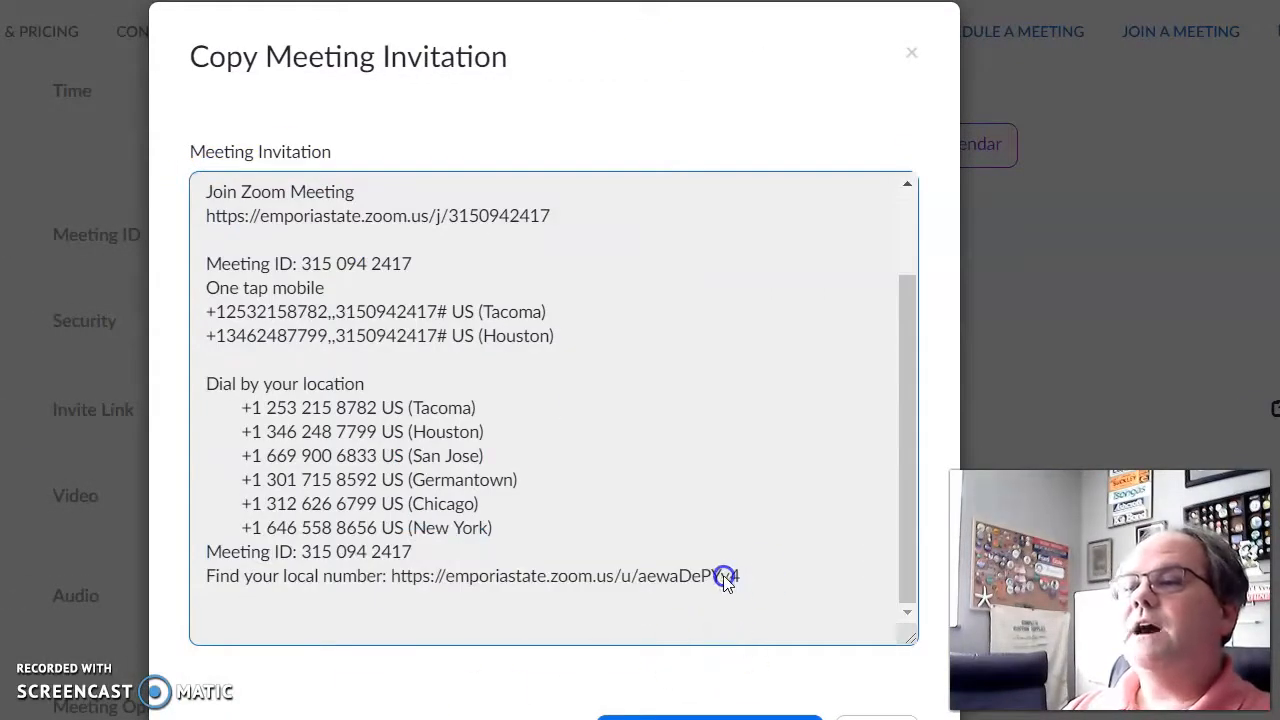
left_click_drag(757, 578, 373, 127)
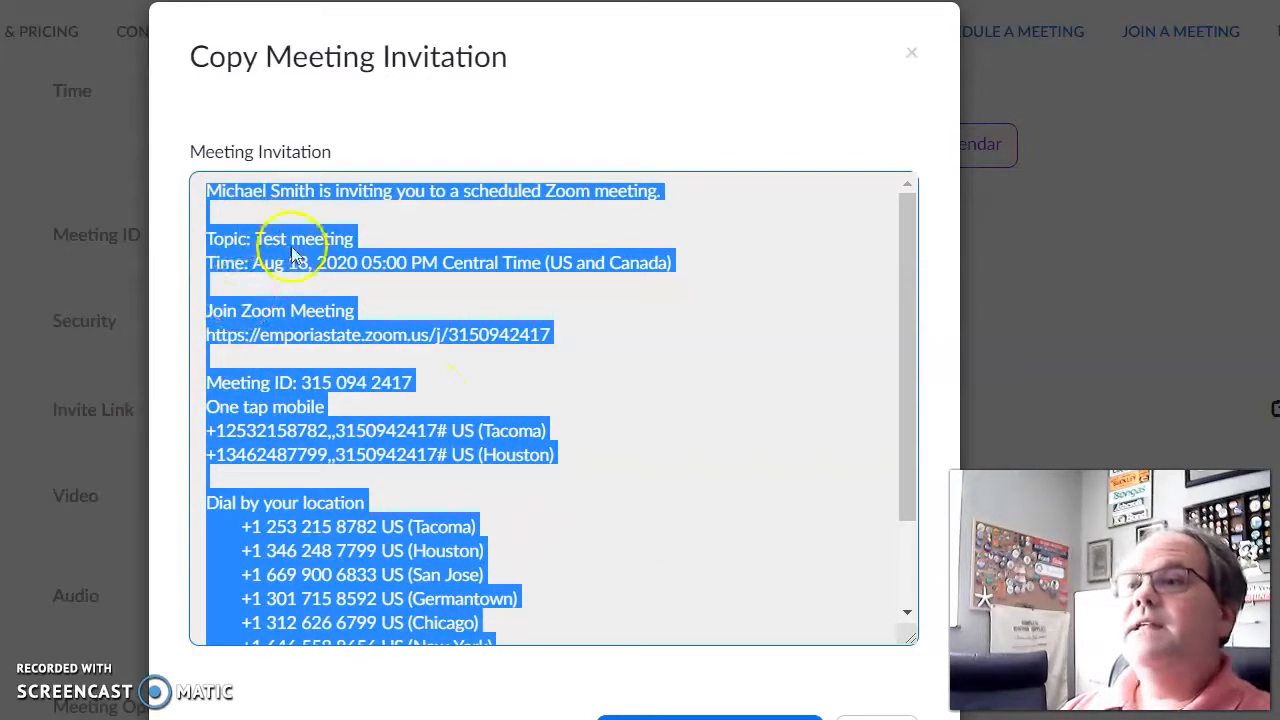
left_click_drag(908, 229, 908, 343)
left_click(709, 402)
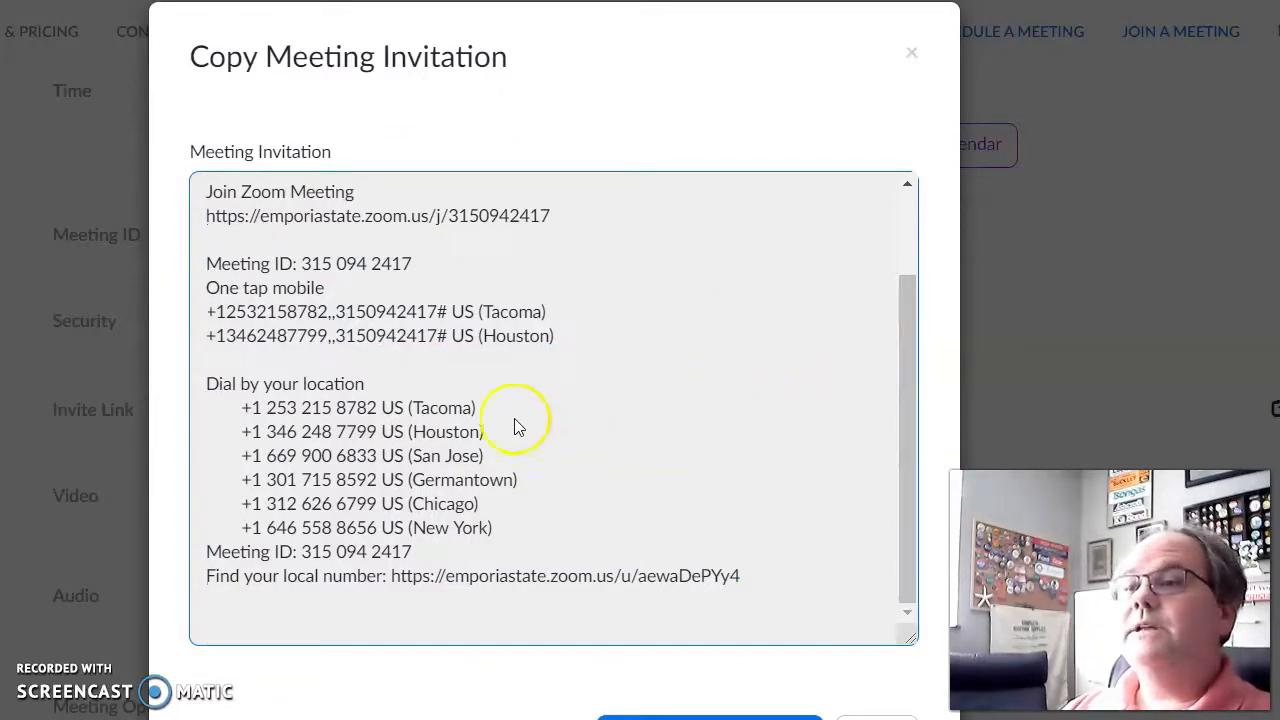
left_click_drag(205, 384, 512, 527)
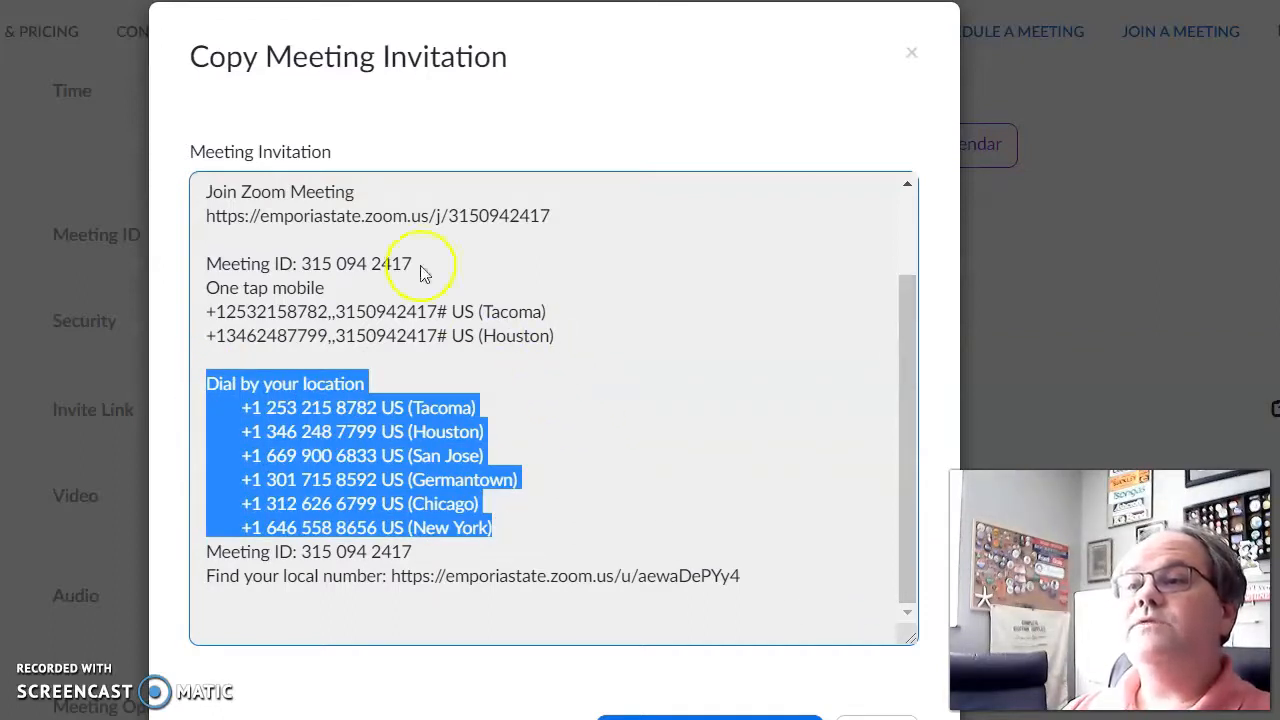
left_click(304, 551)
left_click_drag(304, 551, 460, 553)
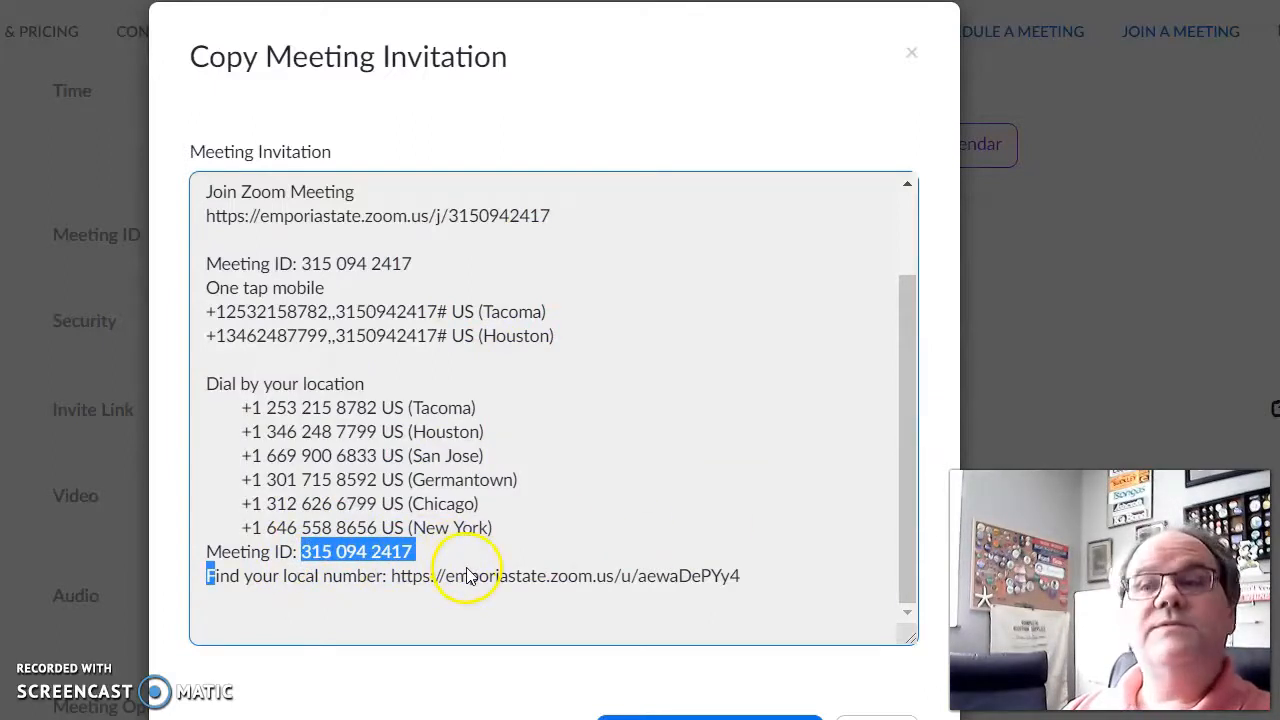
left_click_drag(911, 400, 961, 205)
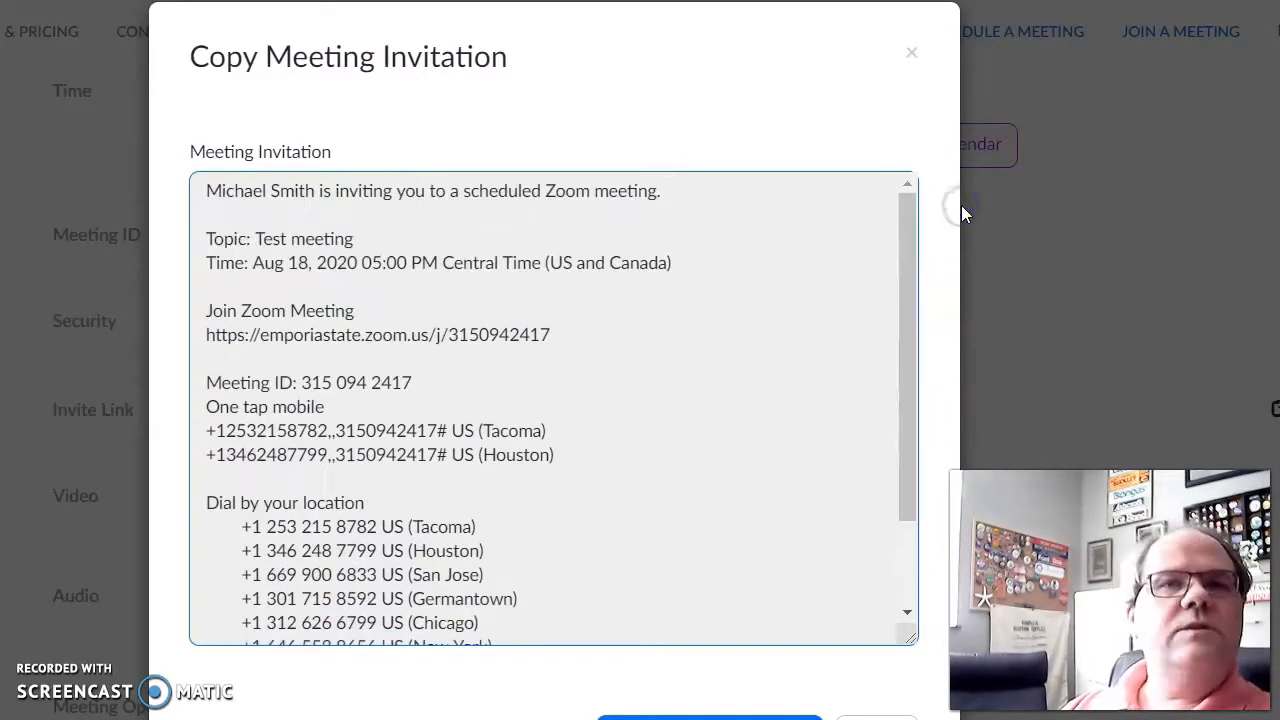